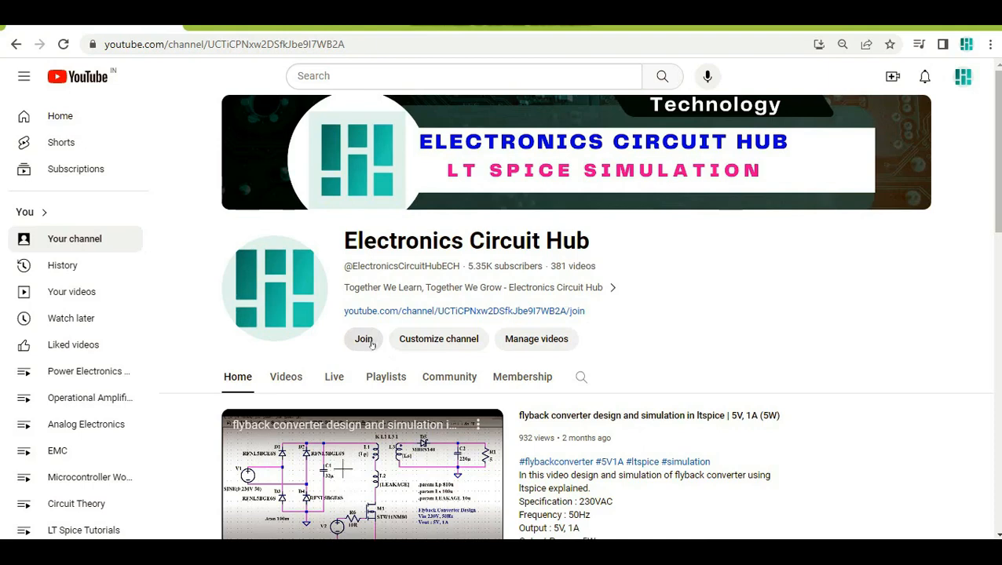
# - Open the Electronics Circuit Hub channel's membership offer and look through its tiers and perks
pyautogui.click(364, 339)
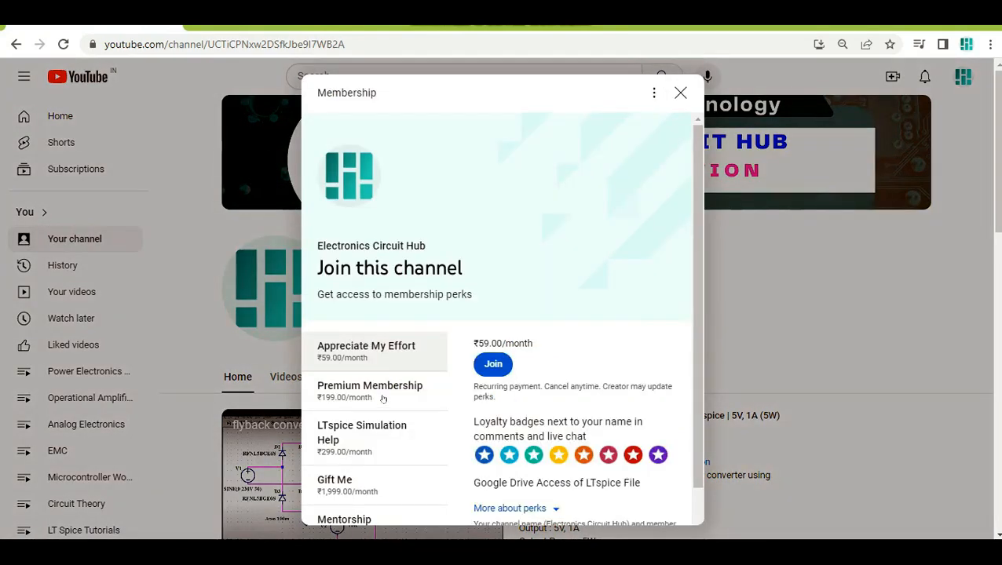
pyautogui.scroll(-1, 383, 402)
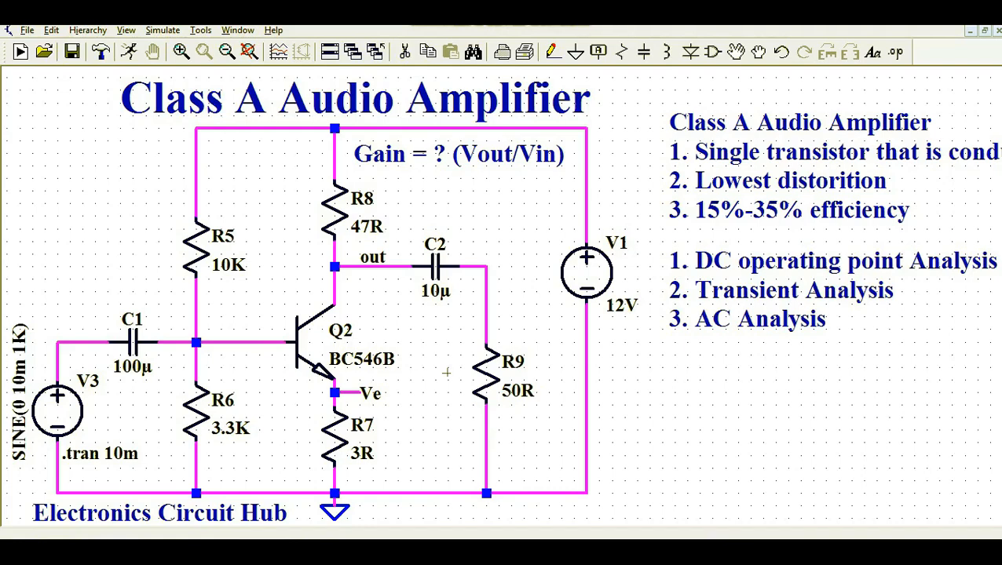
# - Add the comment "DC Analysis" in an enlarged font size beside the VCC node of the DC bias circuit
pyautogui.moveTo(717, 400)
pyautogui.mouseDown()
pyautogui.moveTo(488, 418)
pyautogui.moveTo(264, 417)
pyautogui.moveTo(438, 406)
pyautogui.moveTo(252, 414)
pyautogui.moveTo(731, 404)
pyautogui.mouseUp()
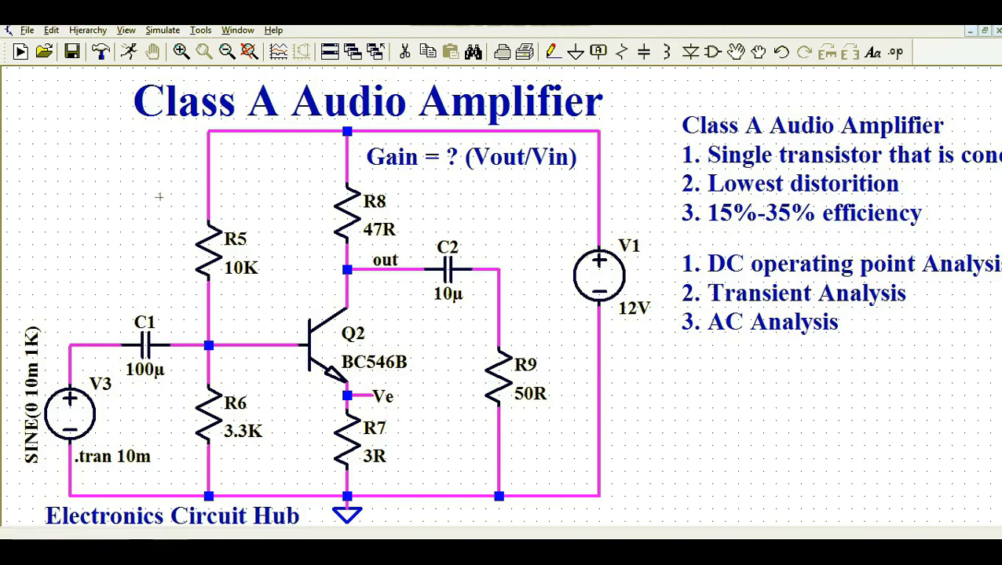
pyautogui.moveTo(155, 183); pyautogui.dragTo(197, 487)
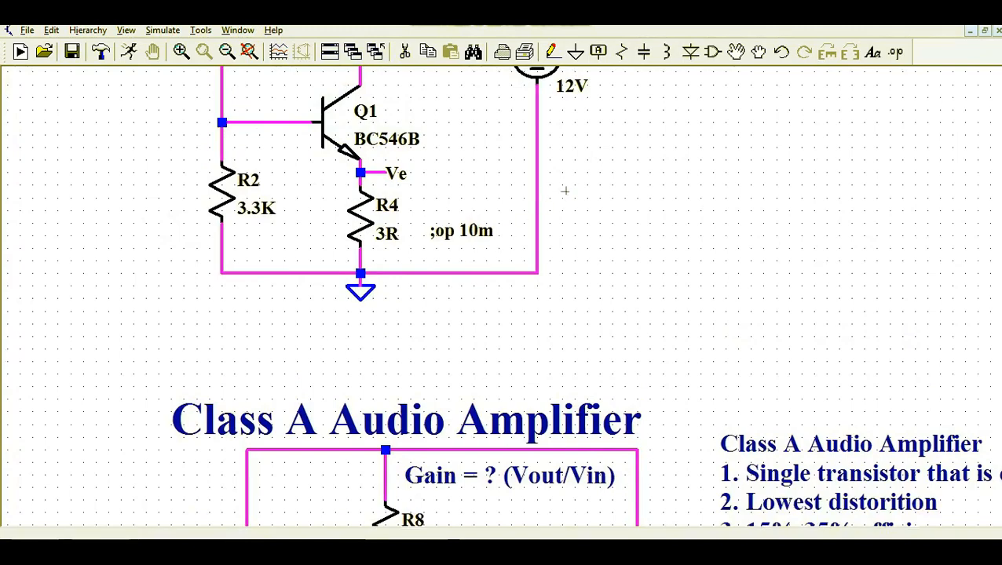
pyautogui.moveTo(566, 190); pyautogui.dragTo(577, 398)
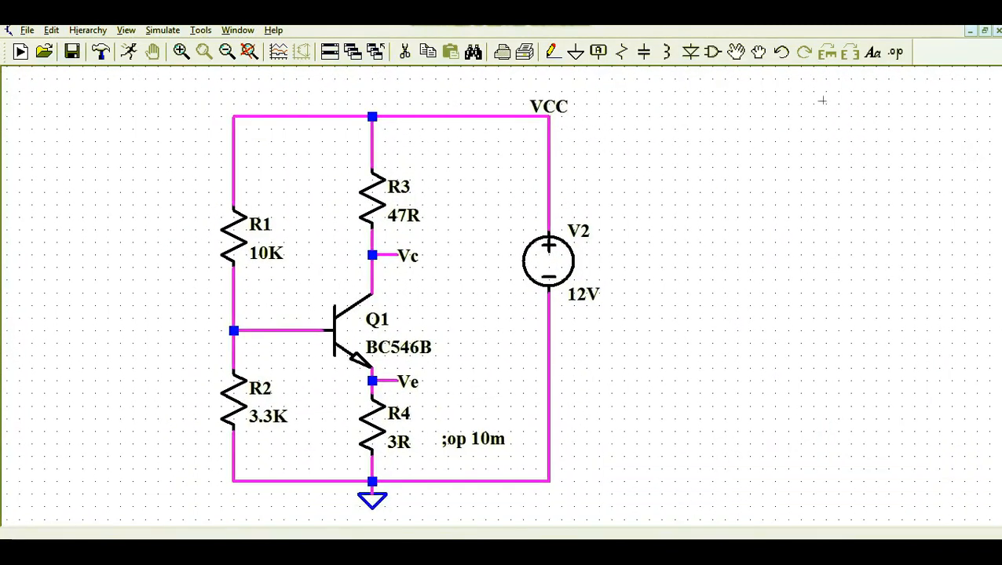
pyautogui.click(871, 53)
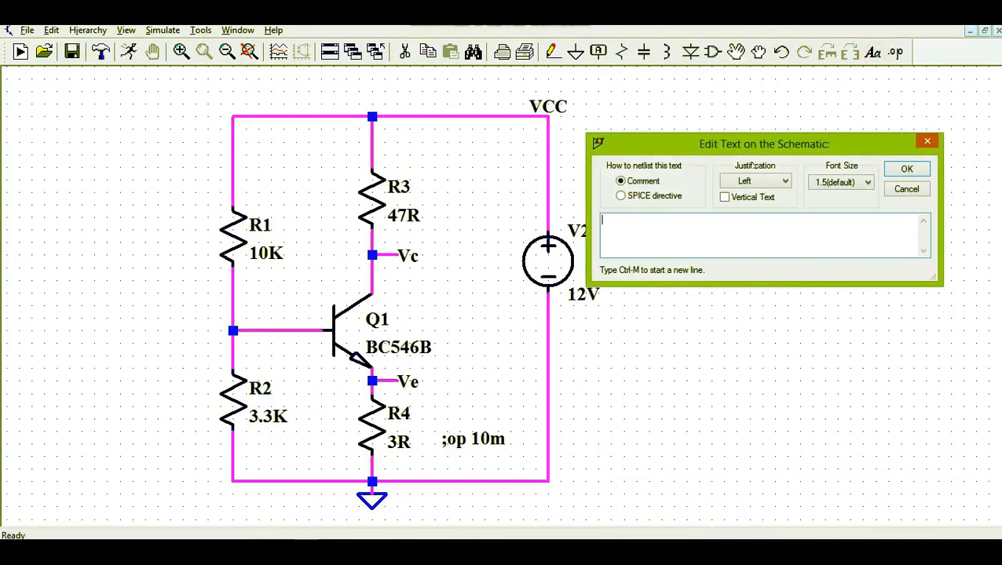
pyautogui.write('DC Analysis')
pyautogui.click(862, 181)
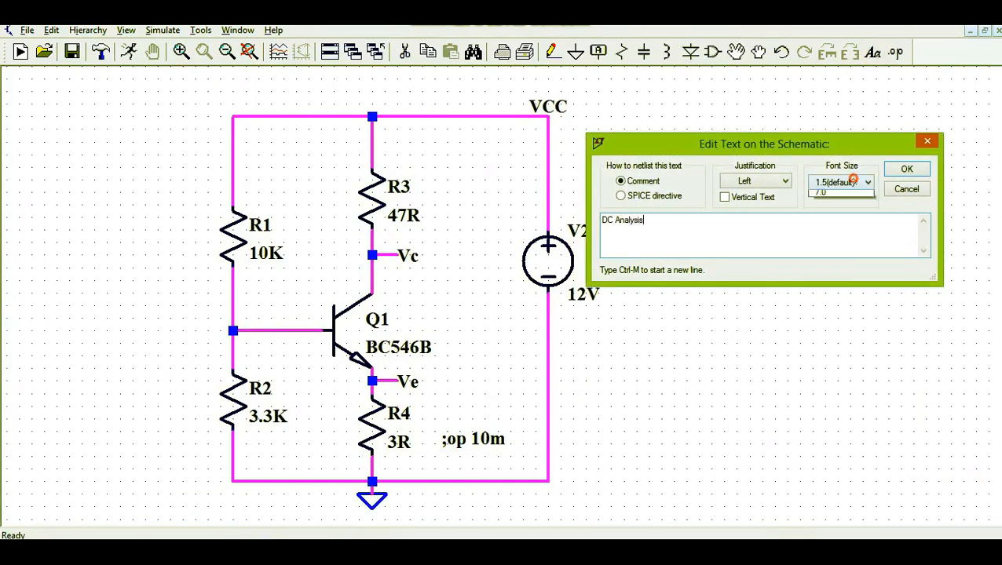
pyautogui.click(825, 225)
pyautogui.click(907, 168)
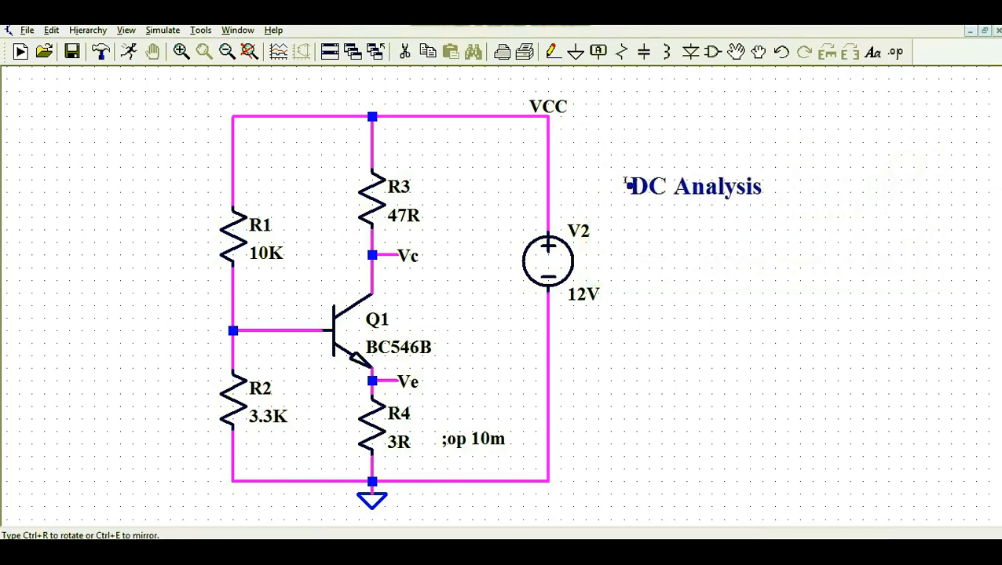
pyautogui.click(585, 161)
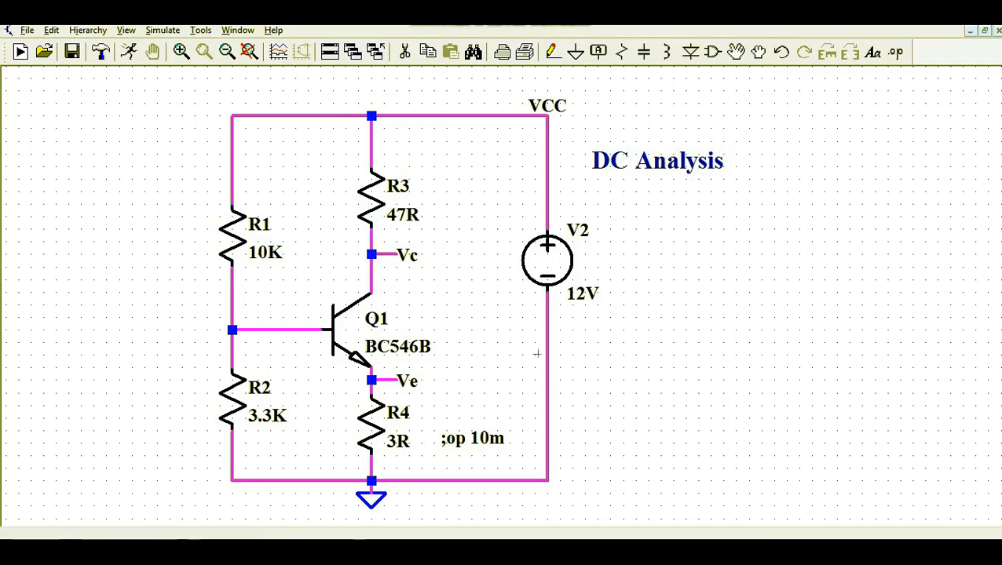
# - Compare the complete Class A amplifier schematic with the DC bias circuit, checking the input capacitor and the node at Q1's base
pyautogui.scroll(-5, 621, 440)
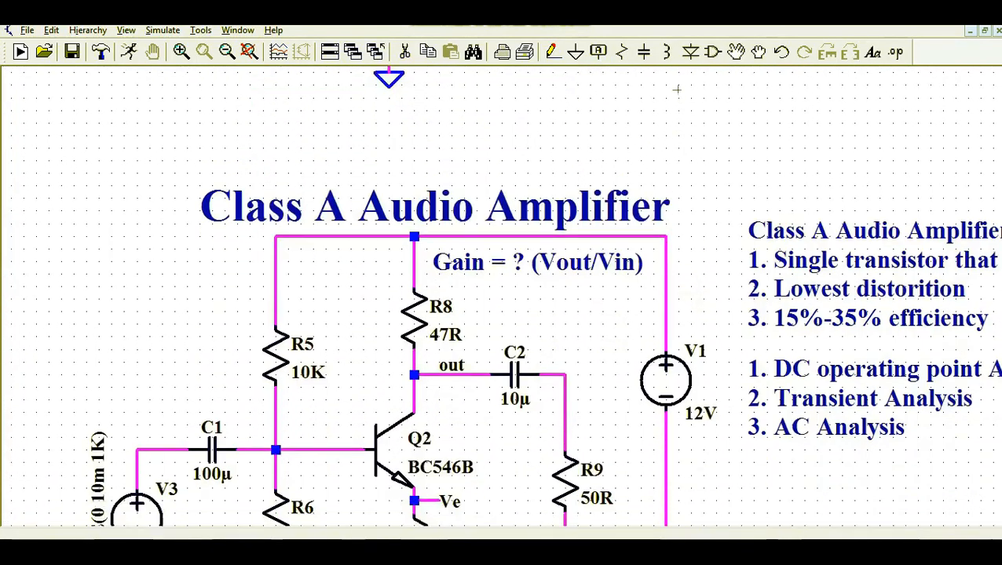
pyautogui.scroll(-4, 722, 431)
pyautogui.scroll(1, 727, 382)
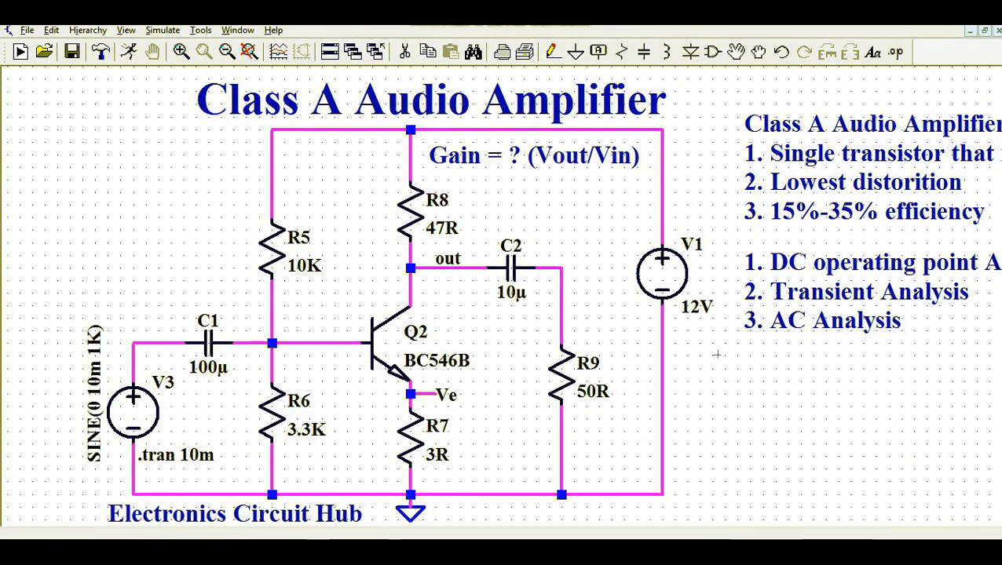
pyautogui.scroll(5, 721, 377)
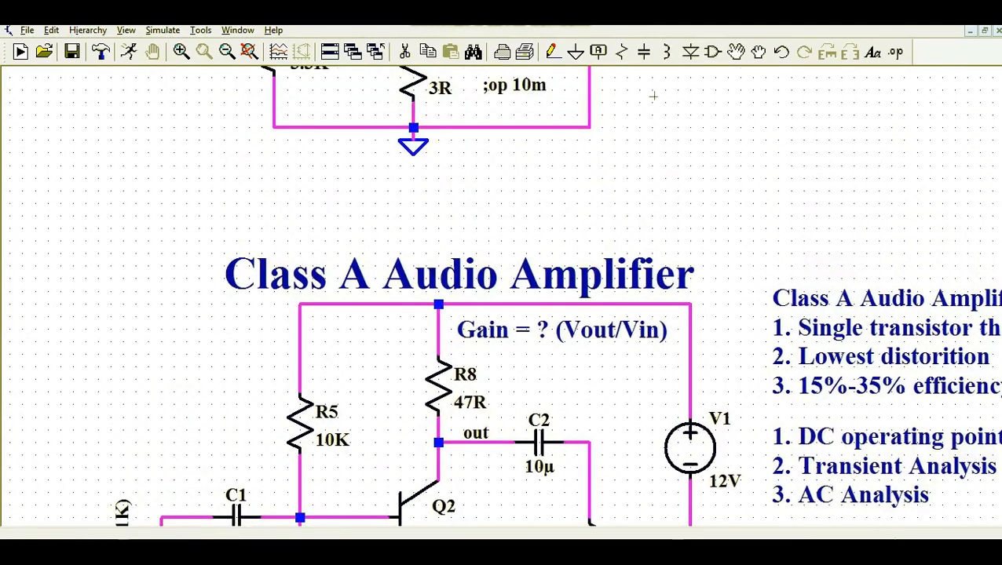
pyautogui.moveTo(655, 106); pyautogui.dragTo(649, 465)
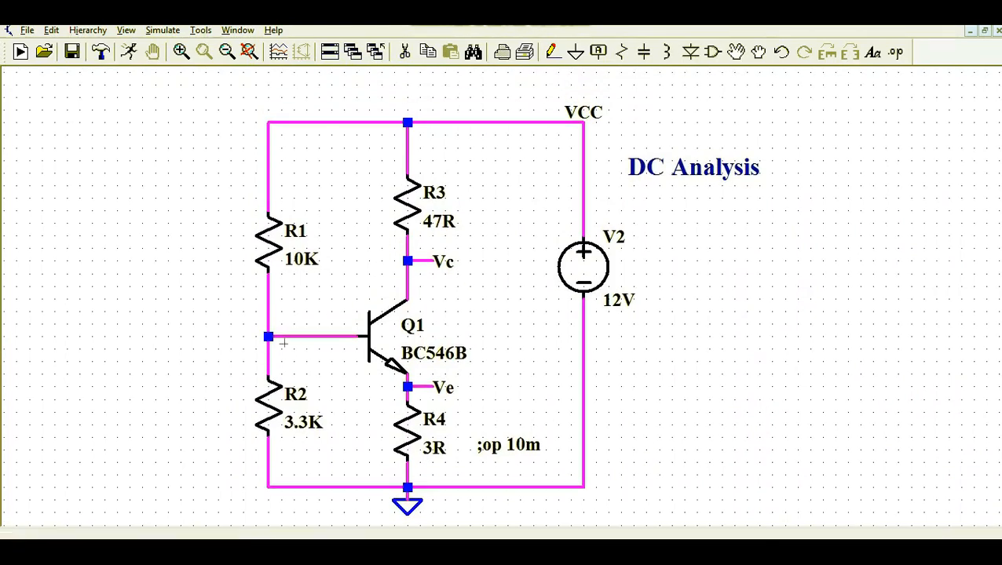
pyautogui.moveTo(279, 336)
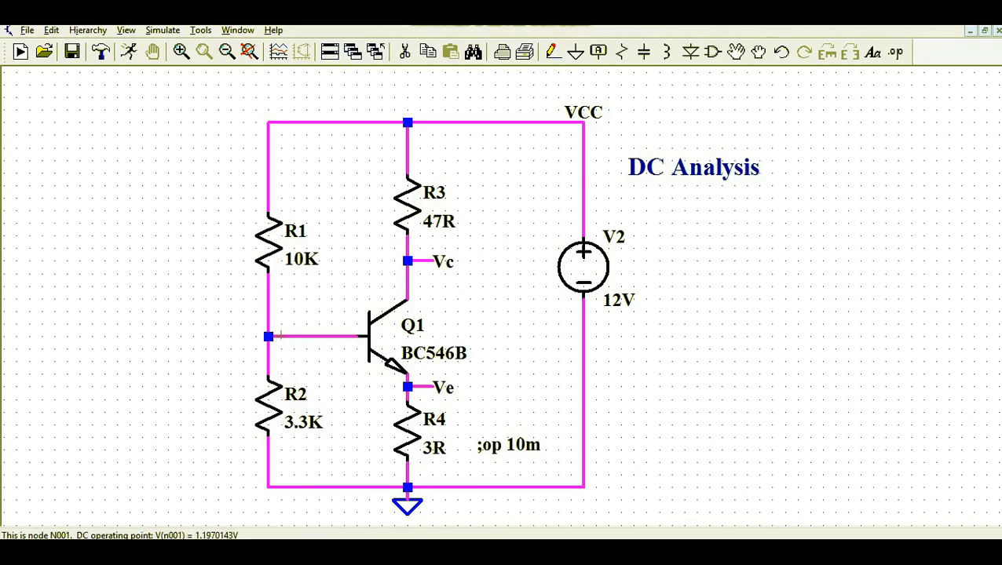
pyautogui.moveTo(182, 438); pyautogui.dragTo(186, 280)
pyautogui.moveTo(157, 433); pyautogui.dragTo(121, 168)
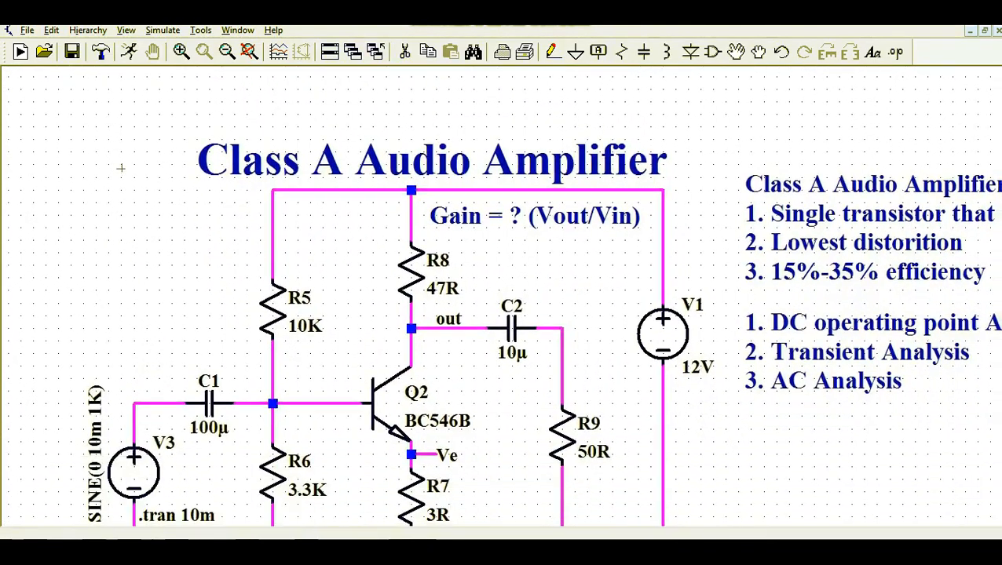
pyautogui.moveTo(129, 310); pyautogui.dragTo(141, 242)
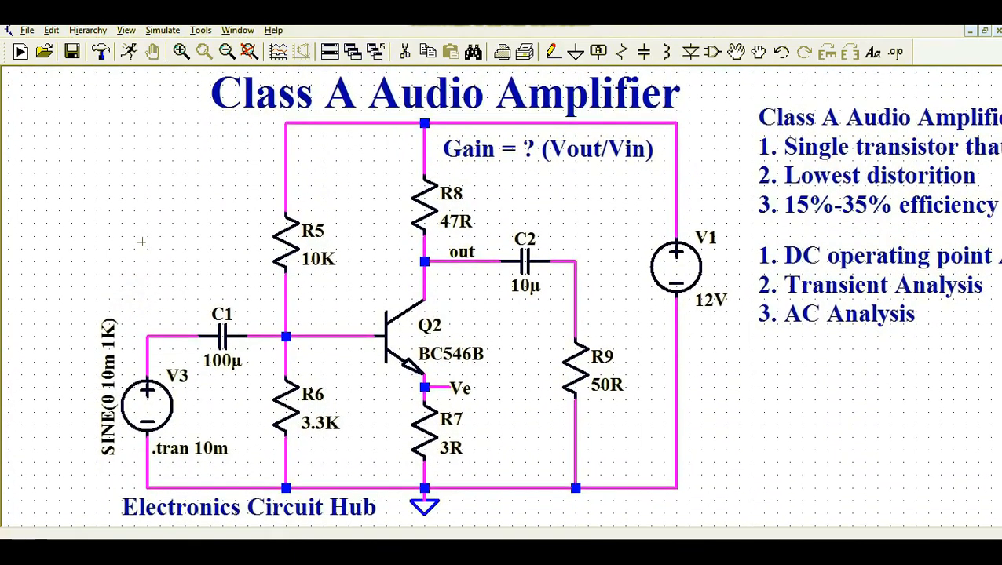
pyautogui.moveTo(196, 330)
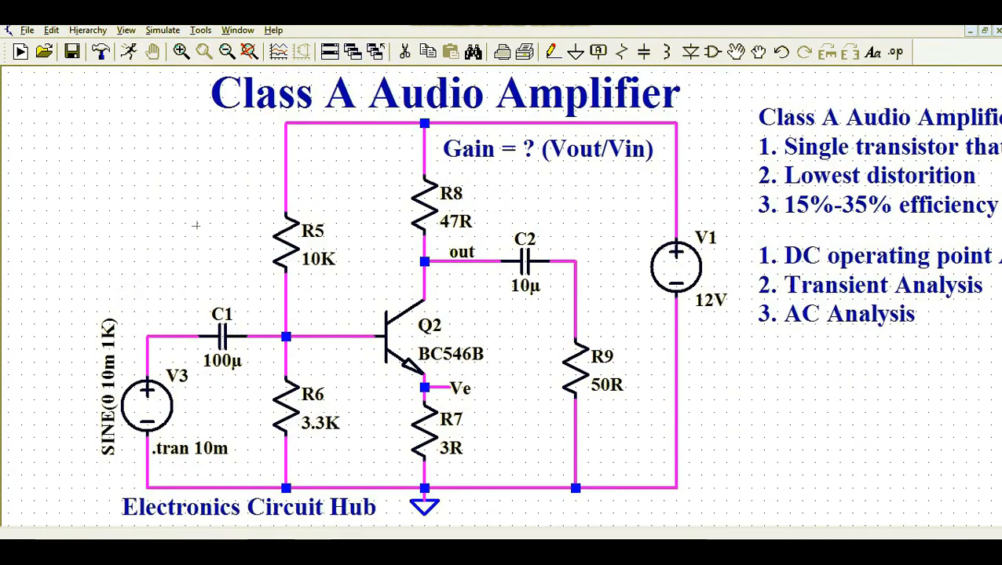
pyautogui.scroll(3, 194, 227)
pyautogui.scroll(3, 177, 169)
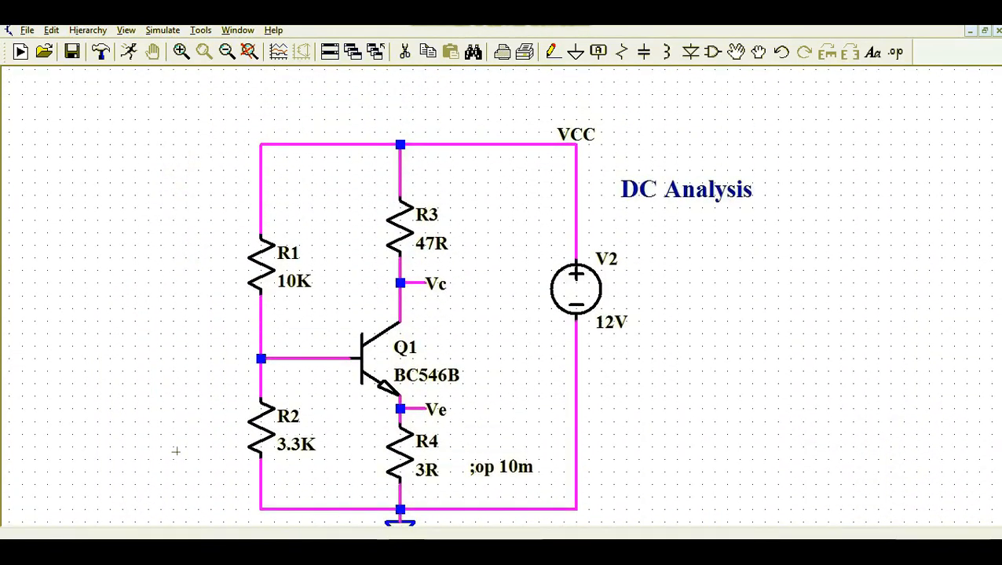
pyautogui.scroll(-2, 173, 444)
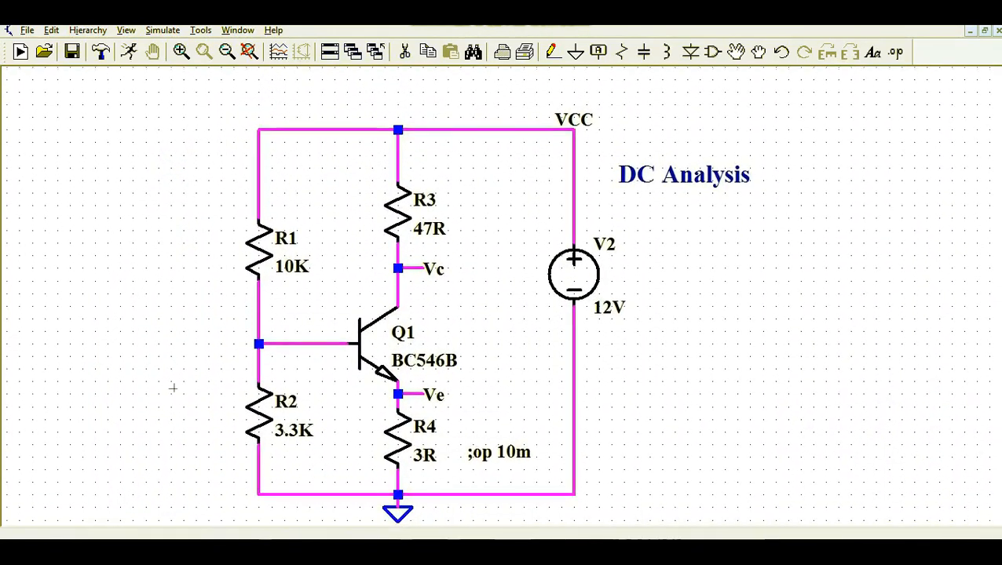
pyautogui.scroll(-1, 172, 387)
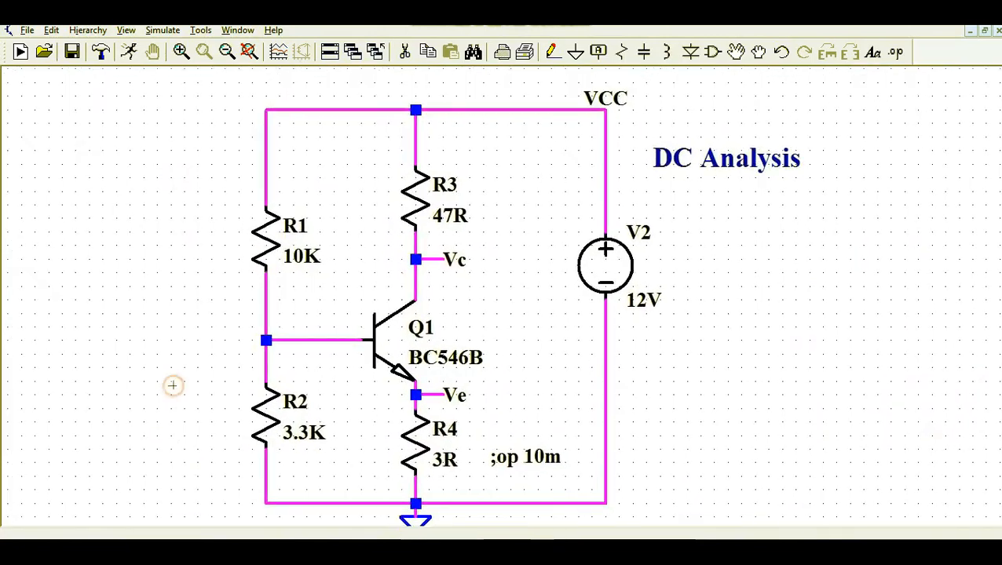
pyautogui.scroll(-1, 172, 385)
pyautogui.moveTo(153, 380); pyautogui.dragTo(149, 383)
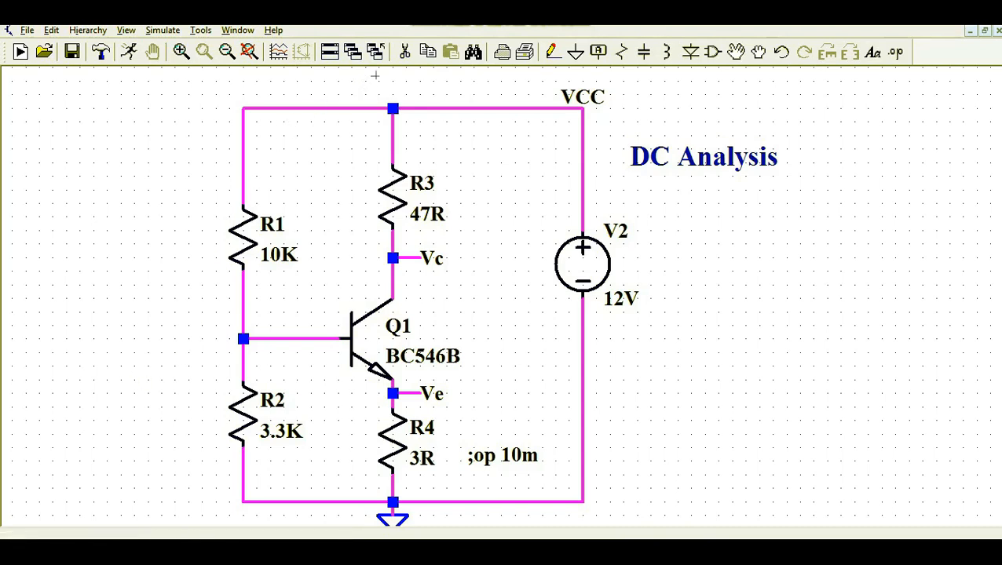
# - Delete the commented-out ";op 10m" directive beside R4
pyautogui.click(402, 52)
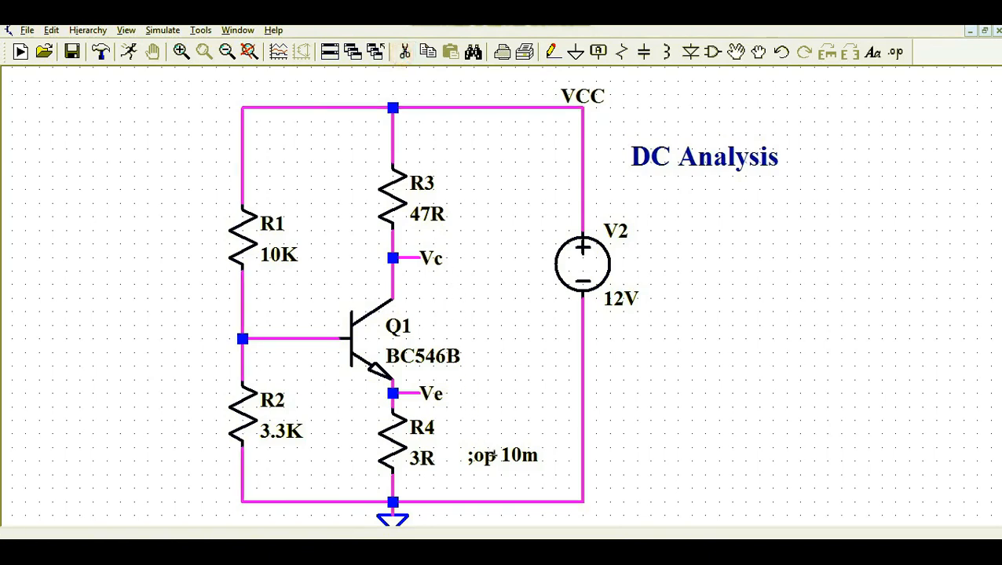
pyautogui.click(491, 454)
pyautogui.press('Escape')
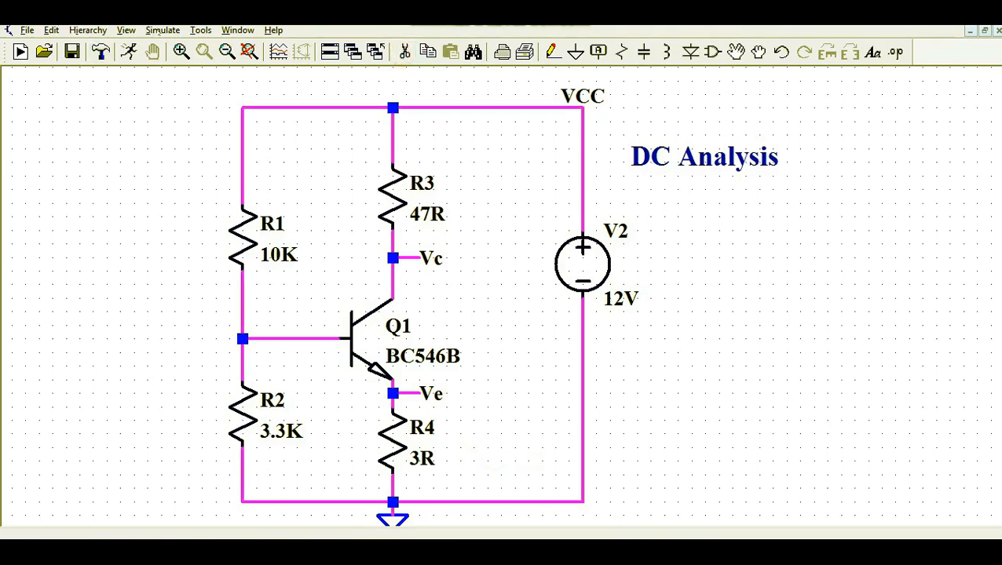
# - Create a DC operating point simulation command reading ".op 10m" and place it just below the DC Analysis label
pyautogui.click(162, 30)
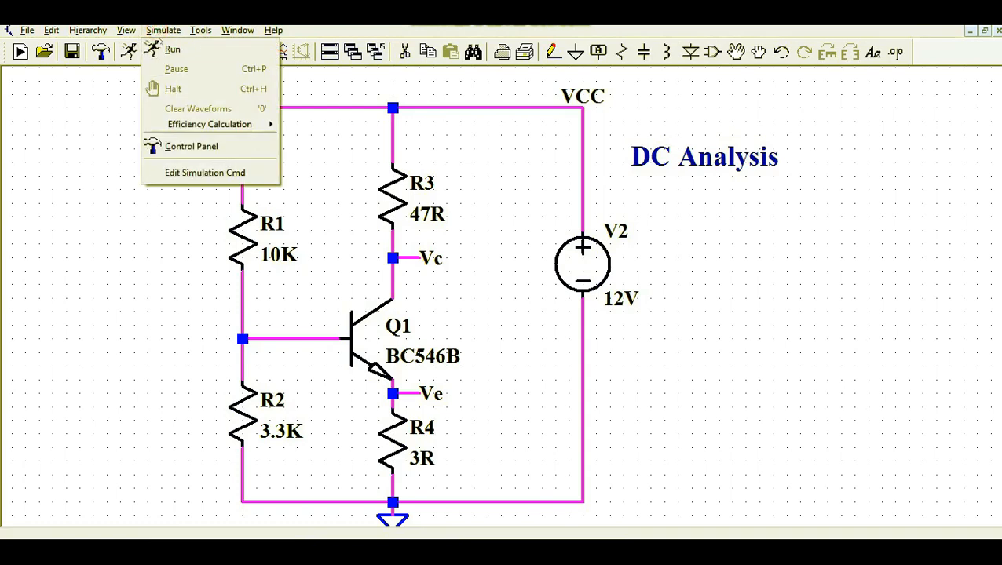
pyautogui.click(182, 173)
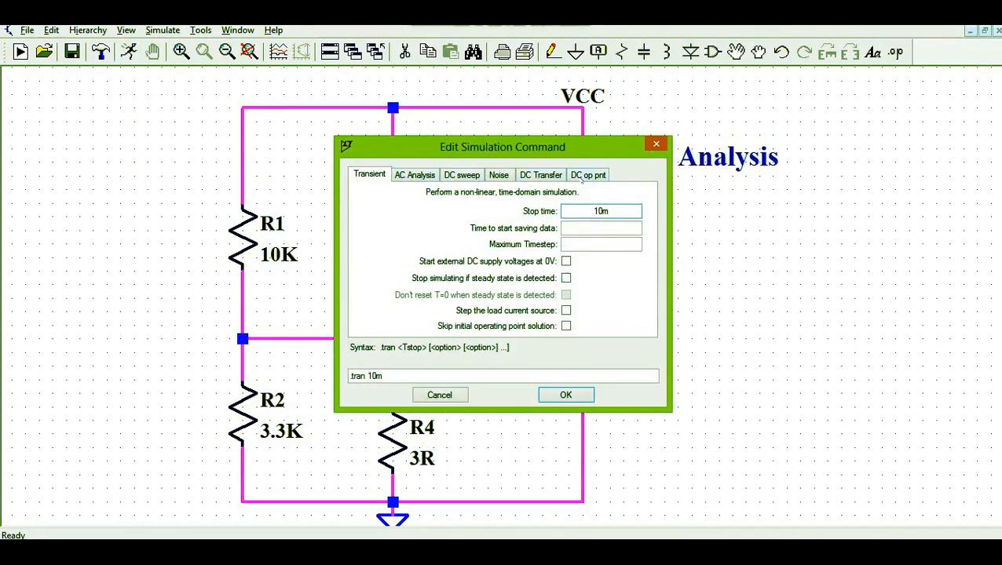
pyautogui.click(583, 177)
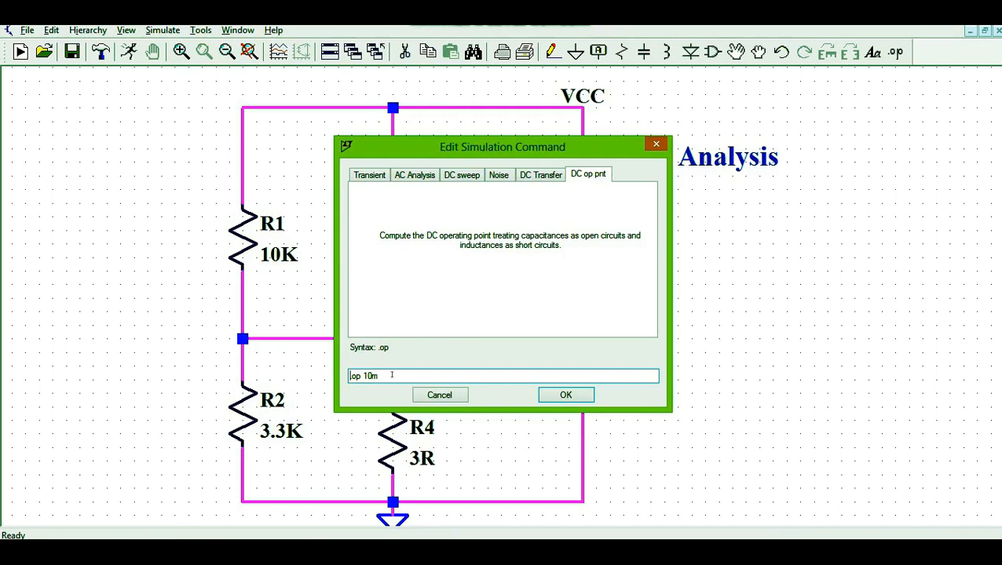
pyautogui.press('BackSpace')
pyautogui.press('BackSpace')
pyautogui.press('BackSpace')
pyautogui.write('10m')
pyautogui.click(571, 392)
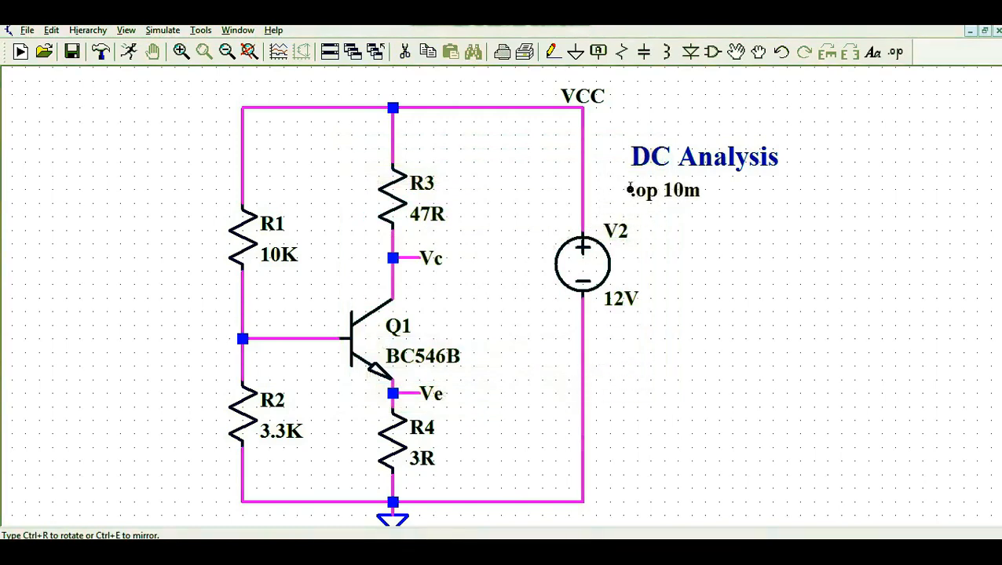
pyautogui.click(633, 183)
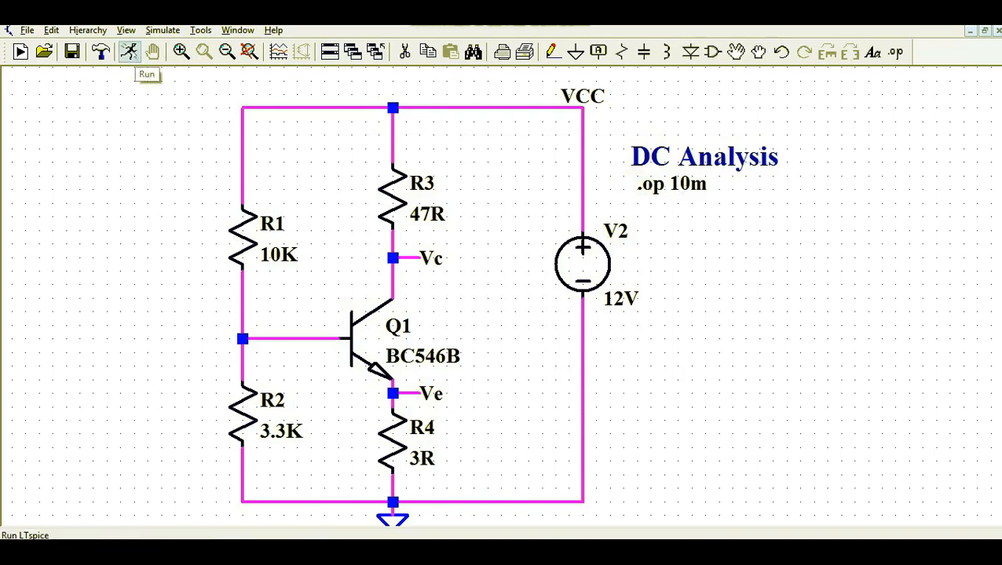
# - Run the operating point simulation and move the results window away from R1 and R2
pyautogui.click(129, 52)
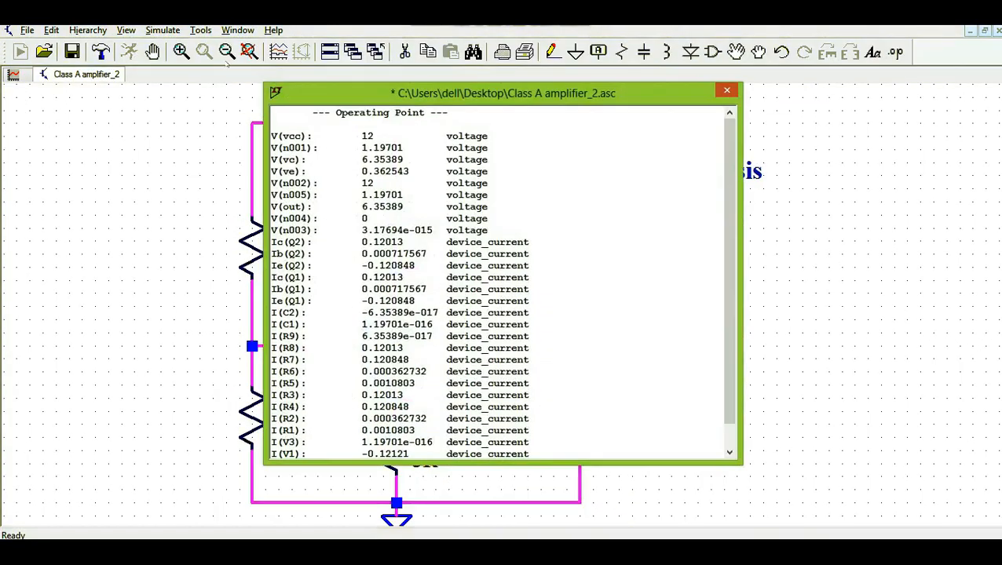
pyautogui.moveTo(325, 94); pyautogui.dragTo(410, 96)
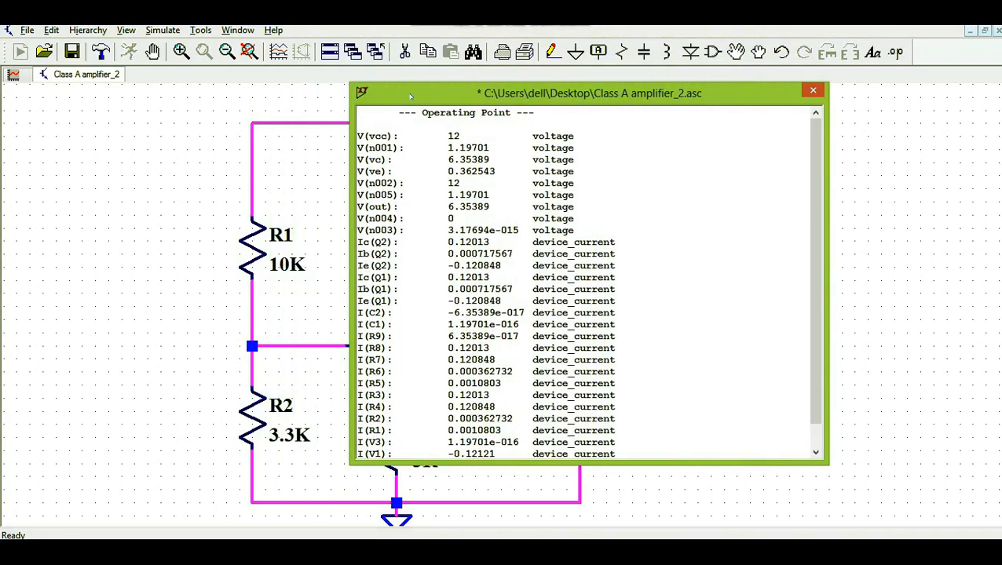
pyautogui.moveTo(410, 95)
pyautogui.mouseDown()
pyautogui.moveTo(515, 93)
pyautogui.moveTo(421, 82)
pyautogui.mouseUp()
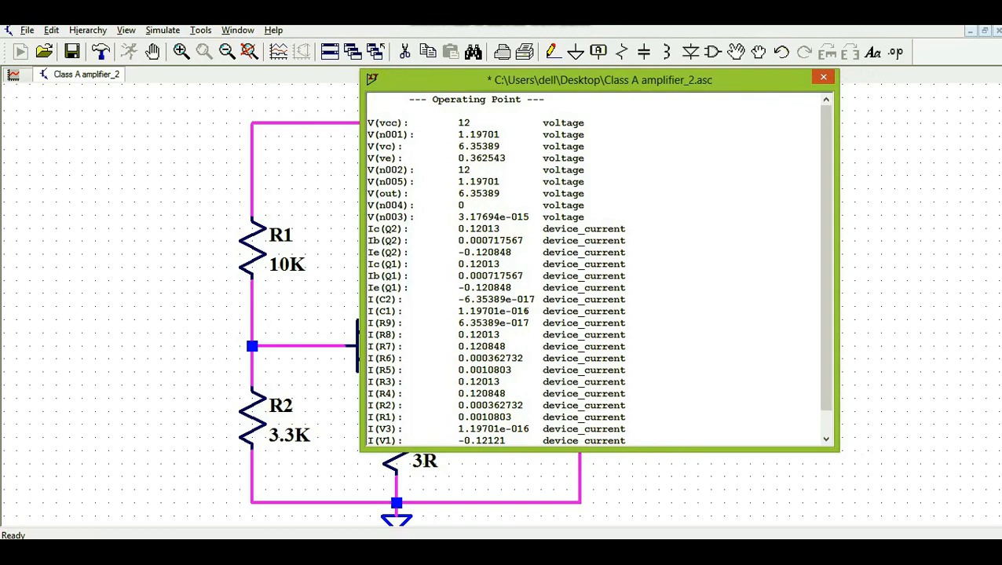
# - Check the V(vcc) result against supply V2 and the V(vc) result against Q1's collector node in the schematic
pyautogui.scroll(-1, 503, 335)
pyautogui.scroll(1, 500, 335)
pyautogui.moveTo(369, 123); pyautogui.dragTo(459, 123)
pyautogui.moveTo(505, 75); pyautogui.dragTo(357, 357)
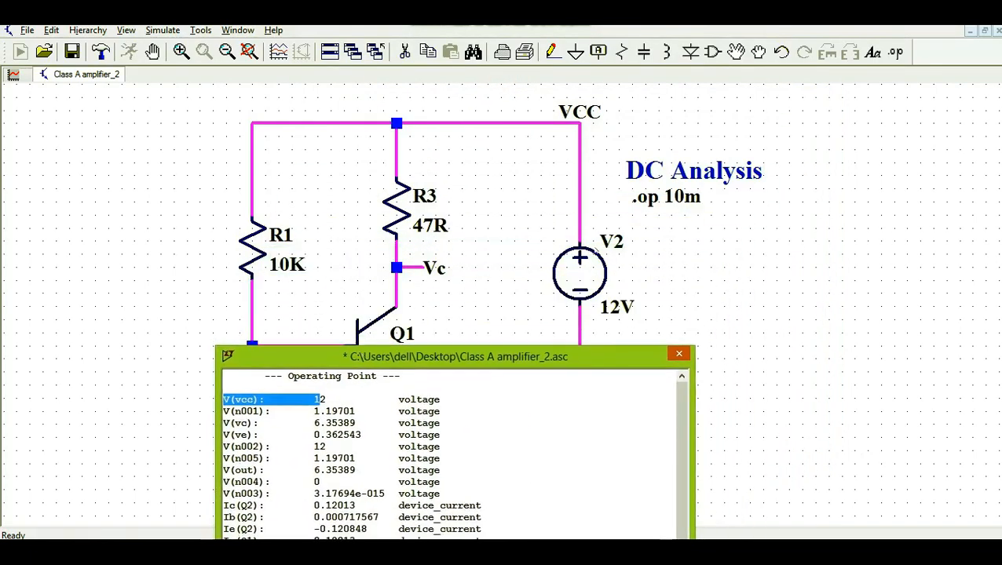
pyautogui.moveTo(557, 357); pyautogui.dragTo(842, 79)
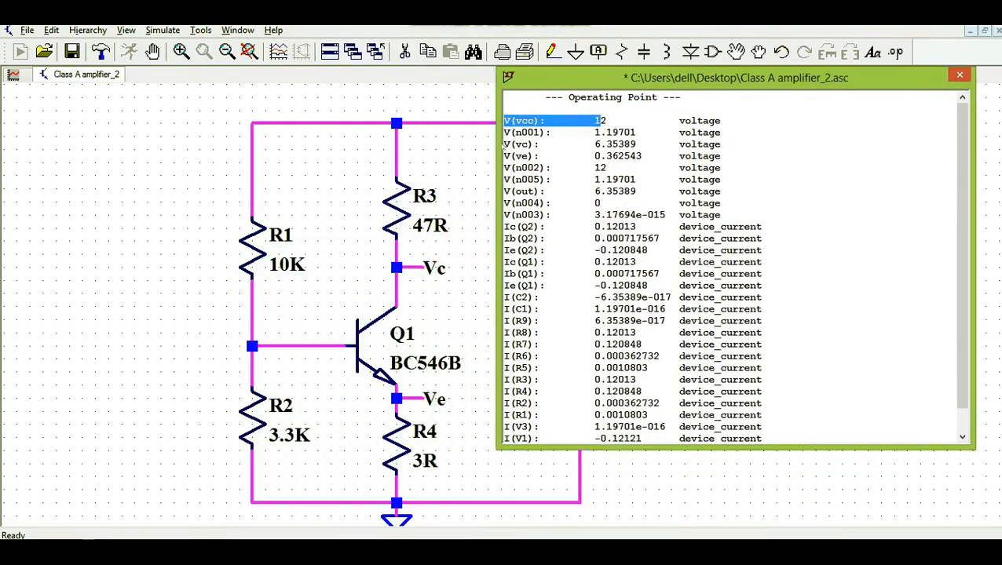
pyautogui.click(504, 145)
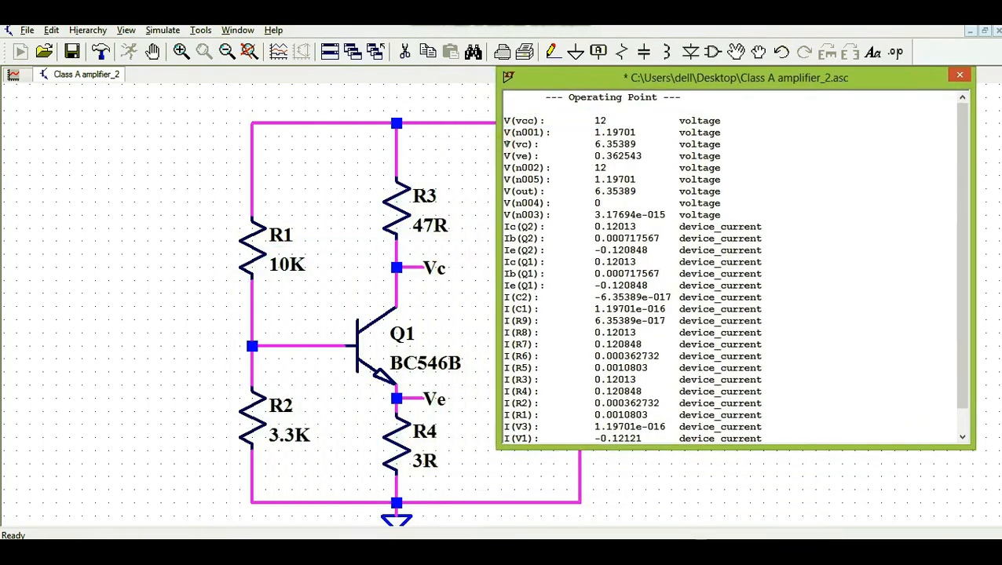
pyautogui.moveTo(504, 145); pyautogui.dragTo(638, 141)
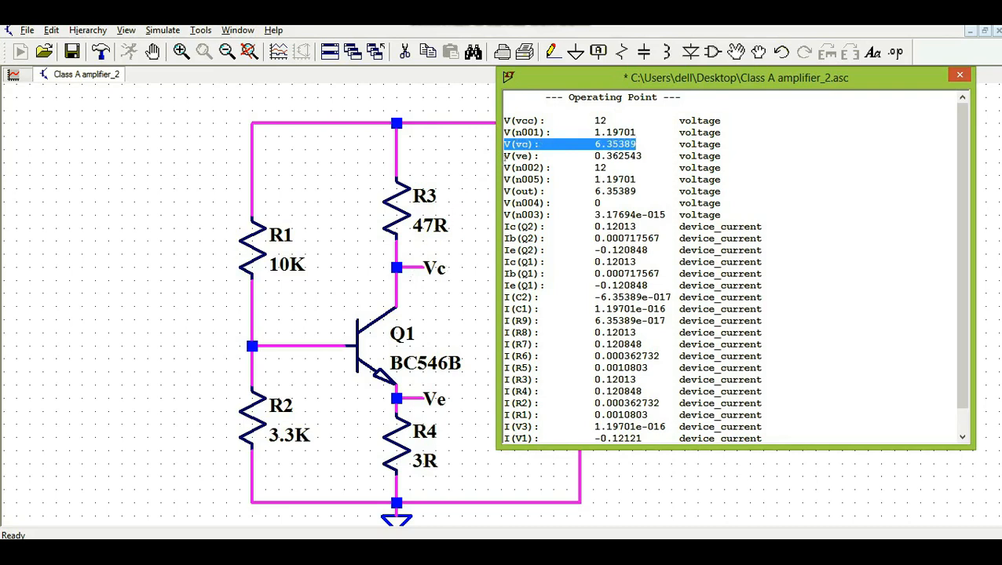
# - Check the V(ve) result against Q1's emitter node, moving the results window clear of supply V2
pyautogui.moveTo(504, 156); pyautogui.dragTo(518, 156)
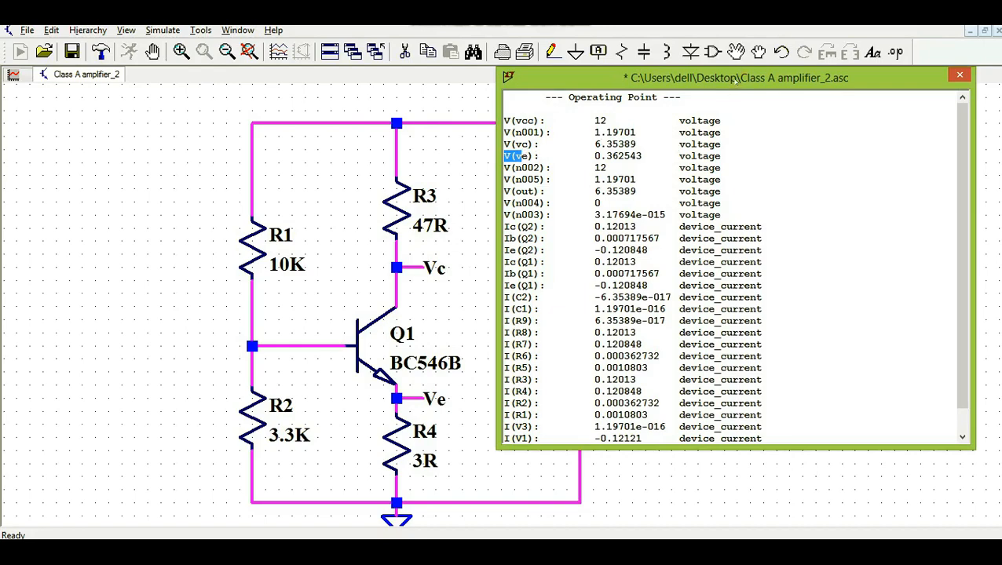
pyautogui.moveTo(735, 78); pyautogui.dragTo(863, 59)
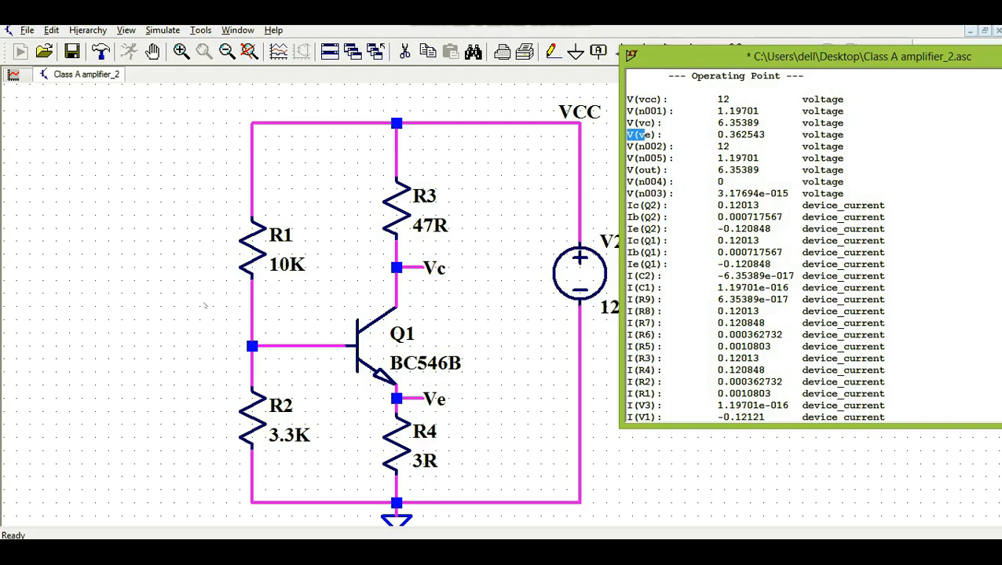
pyautogui.moveTo(827, 55); pyautogui.dragTo(579, 92)
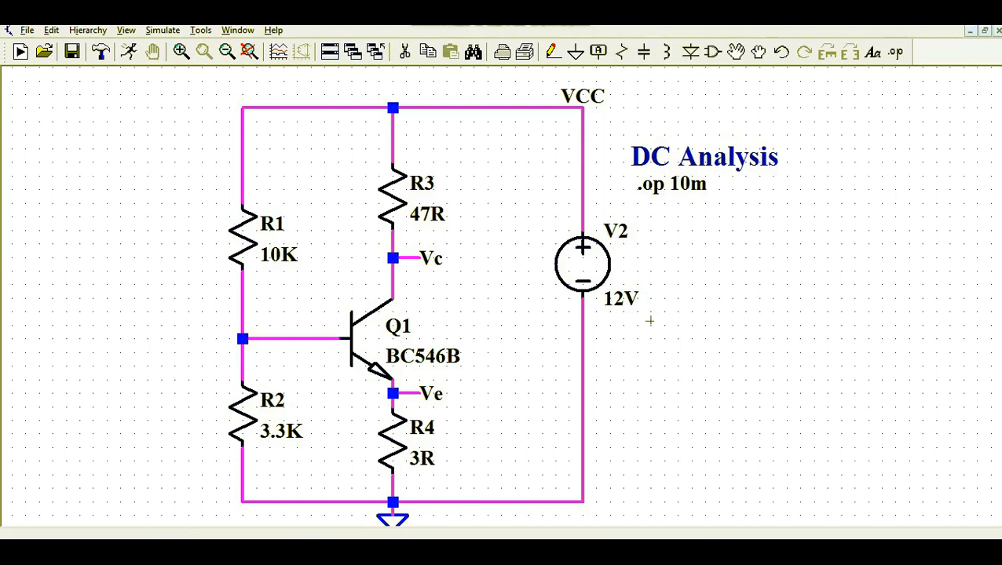
pyautogui.moveTo(585, 279)
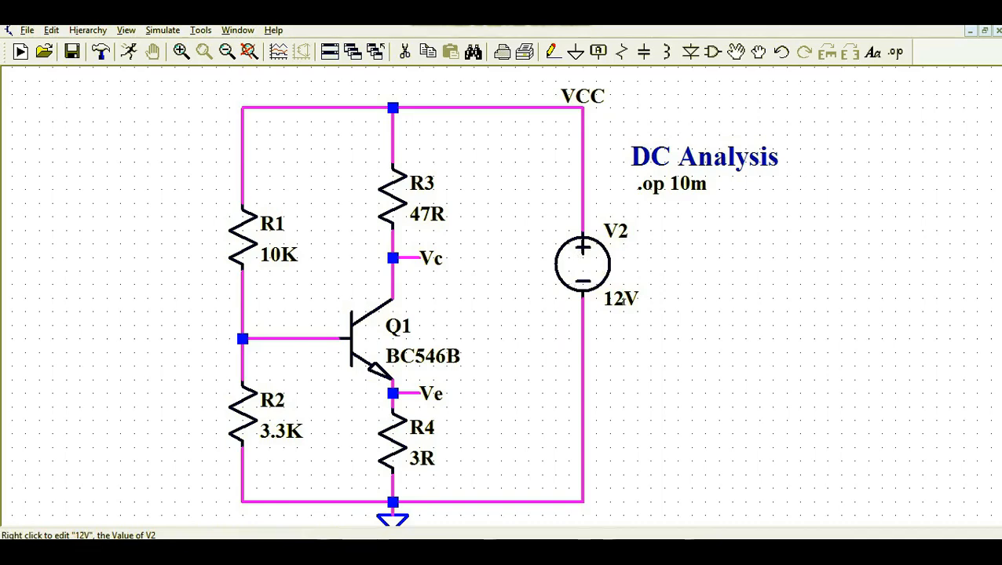
# - Comment out the ".op 10m" directive below the DC Analysis label so it reads ";.op 10m"
pyautogui.rightClick(656, 182)
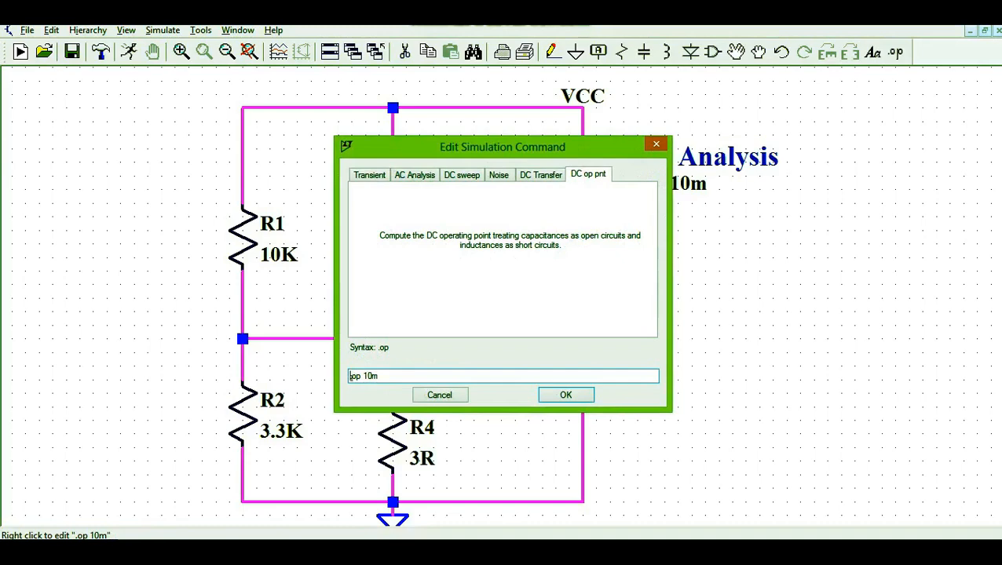
pyautogui.click(369, 174)
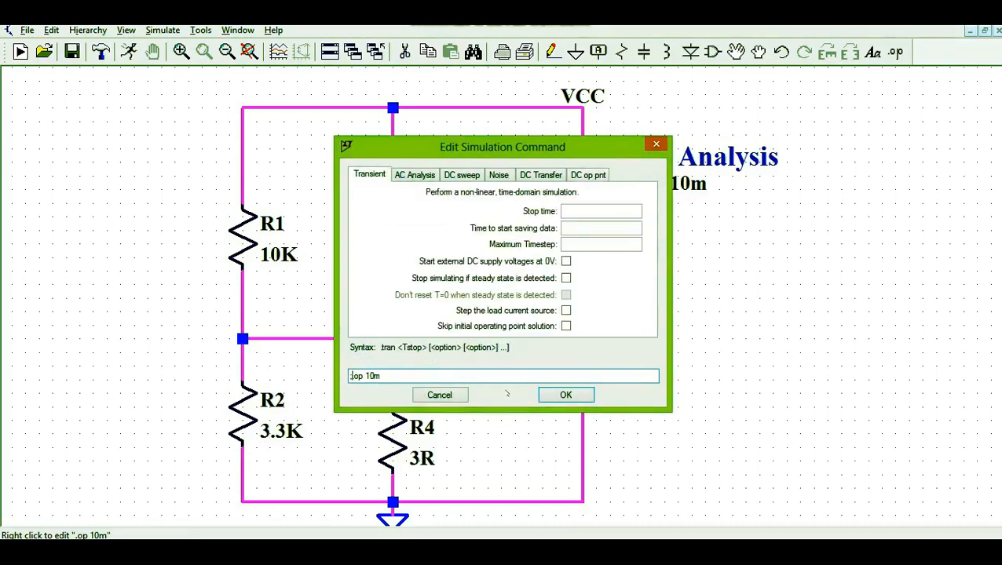
pyautogui.press('Escape')
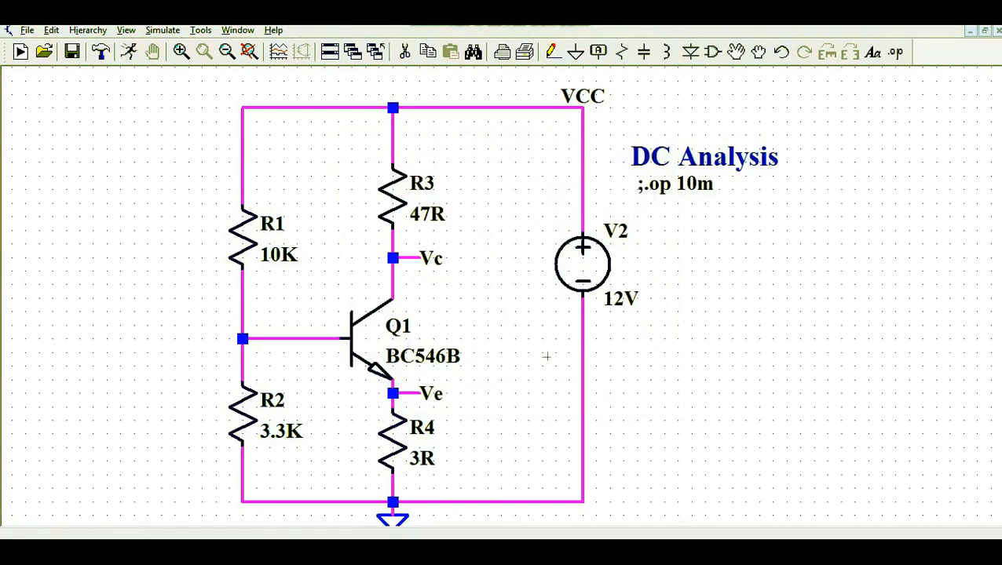
# - Delete the commented-out ";tran 10m" directive beside source V3 in the Class A Audio Amplifier circuit
pyautogui.scroll(-5, 722, 409)
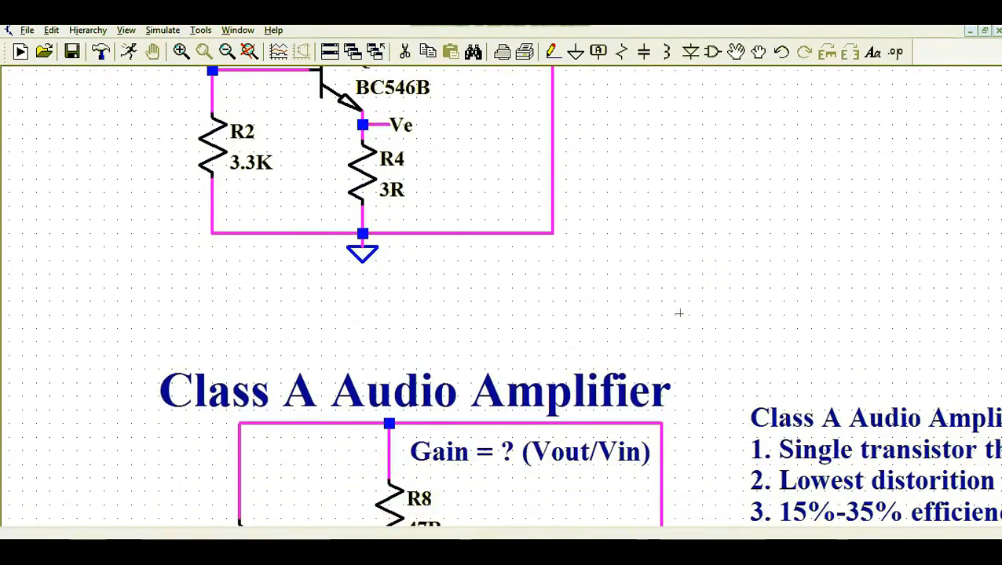
pyautogui.scroll(-5, 679, 313)
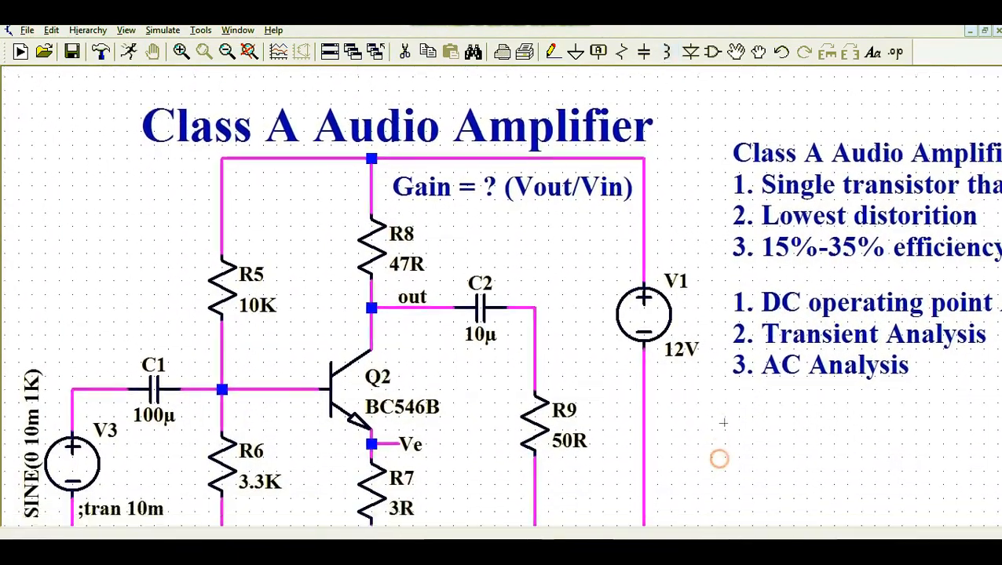
pyautogui.moveTo(723, 423); pyautogui.dragTo(748, 389)
pyautogui.scroll(-1, 751, 433)
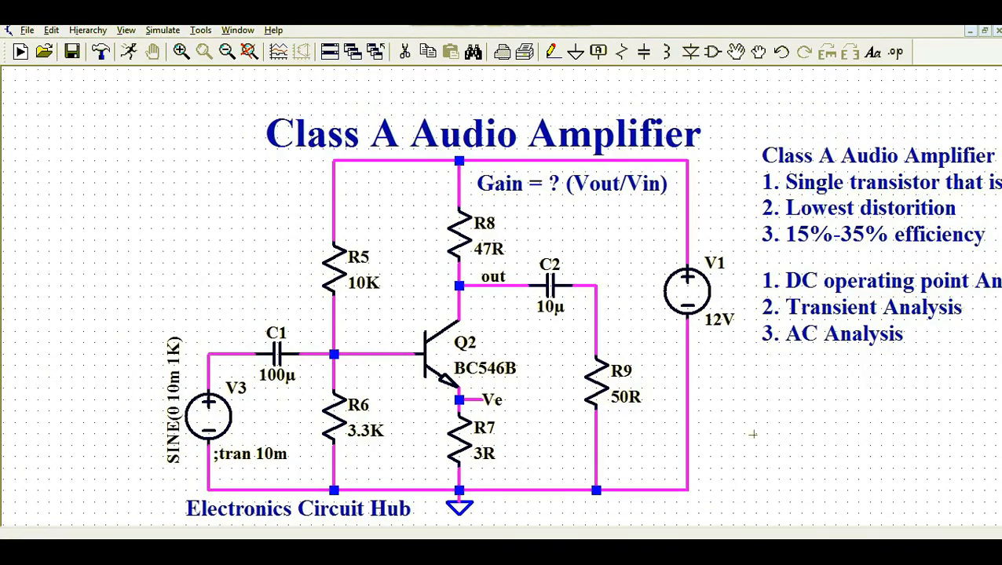
pyautogui.moveTo(752, 433); pyautogui.dragTo(710, 404)
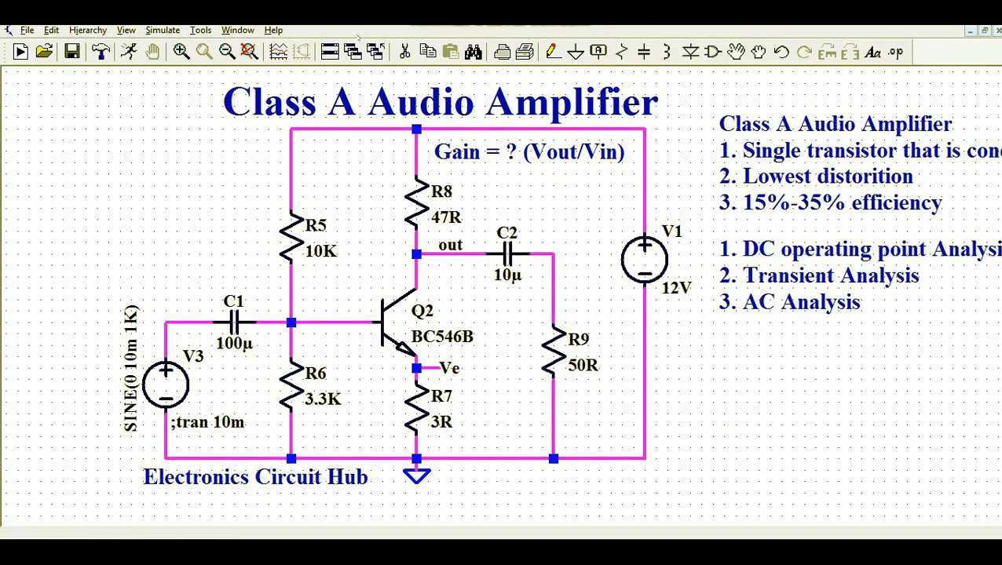
pyautogui.press('Delete')
pyautogui.click(216, 420)
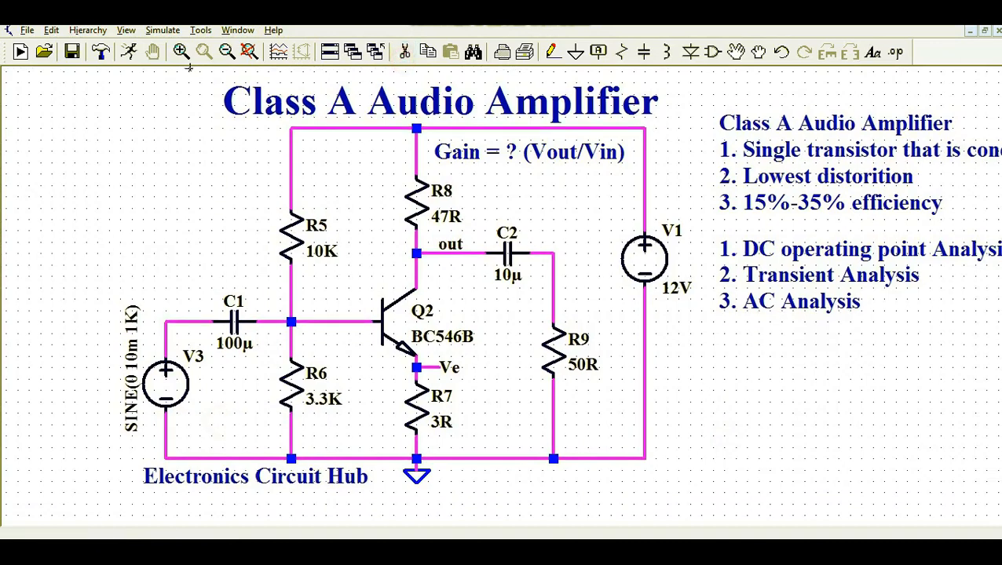
# - Create a transient simulation command with a 10m stop time and place ".tran 10m" beside source V3
pyautogui.click(163, 30)
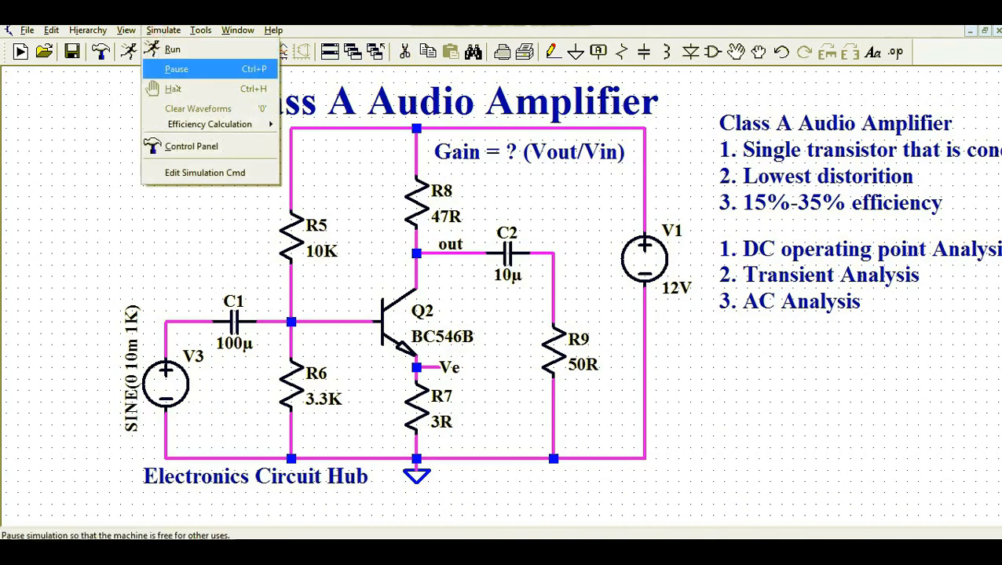
pyautogui.click(200, 173)
pyautogui.click(368, 179)
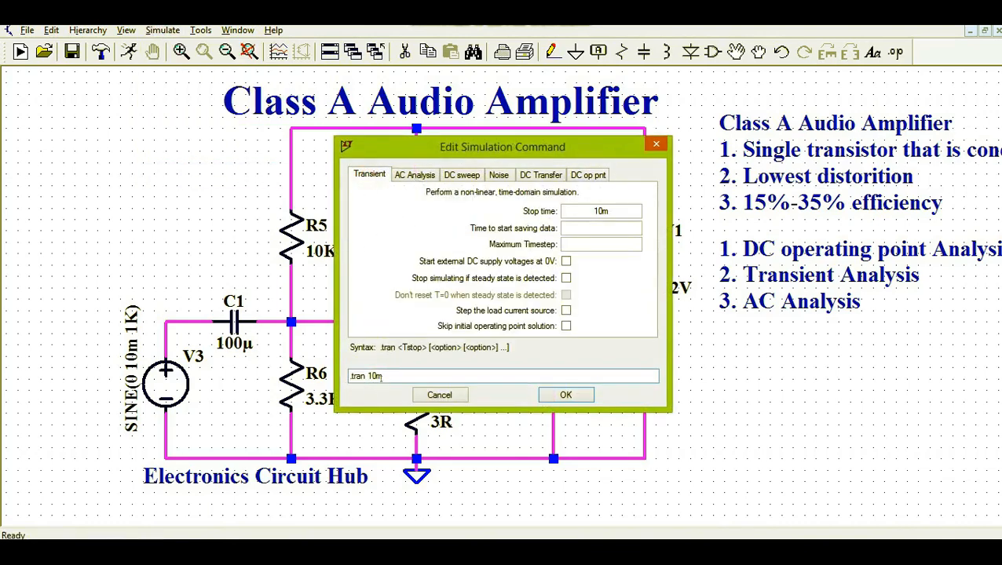
pyautogui.click(565, 394)
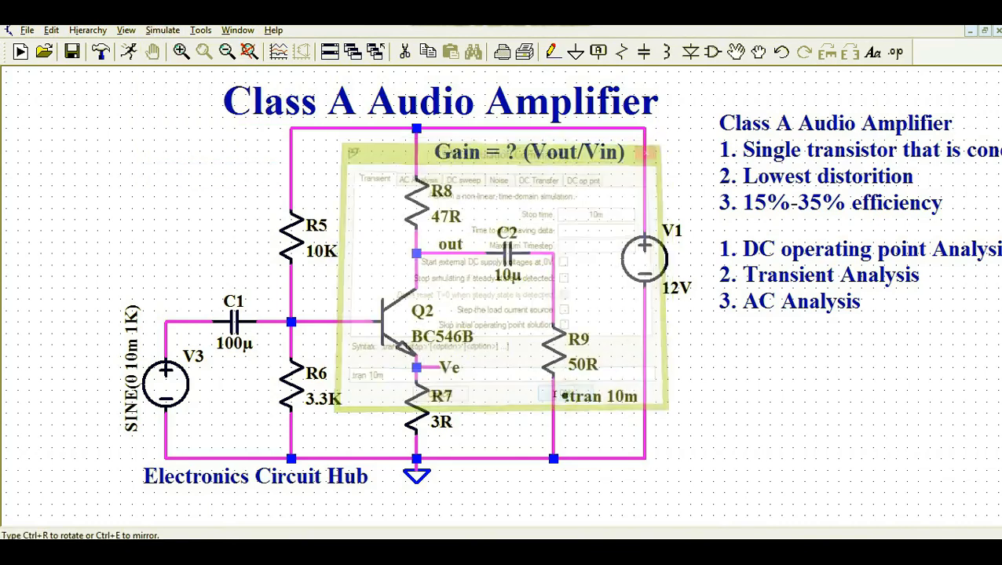
pyautogui.click(192, 414)
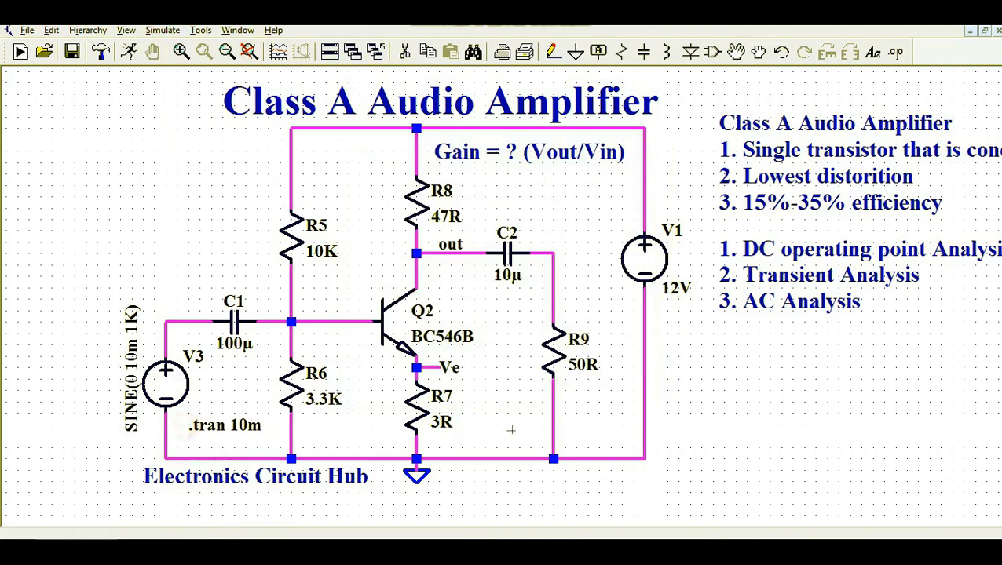
# - Run the transient simulation and plot the input voltage at the node between V3 and C1
pyautogui.click(129, 51)
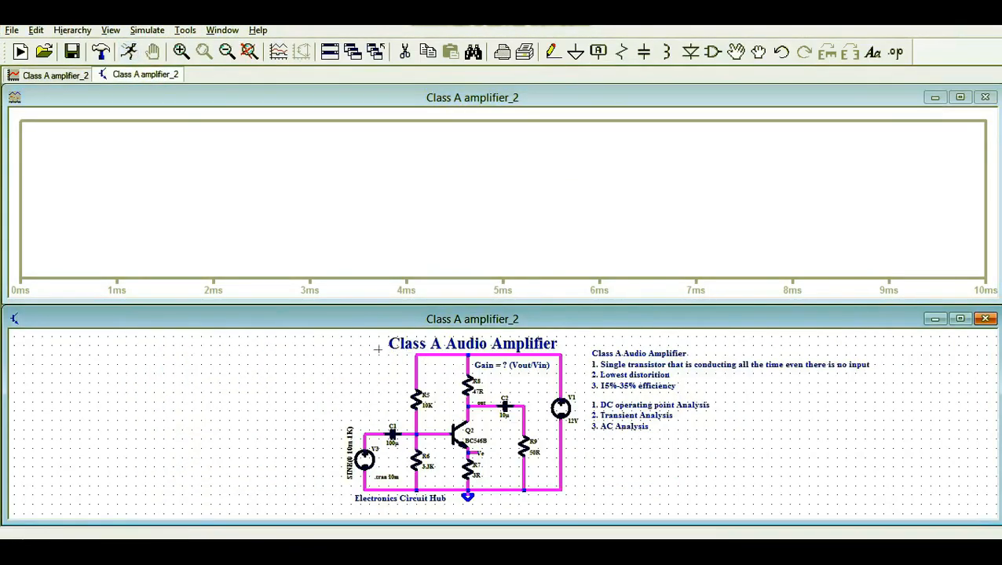
pyautogui.click(373, 433)
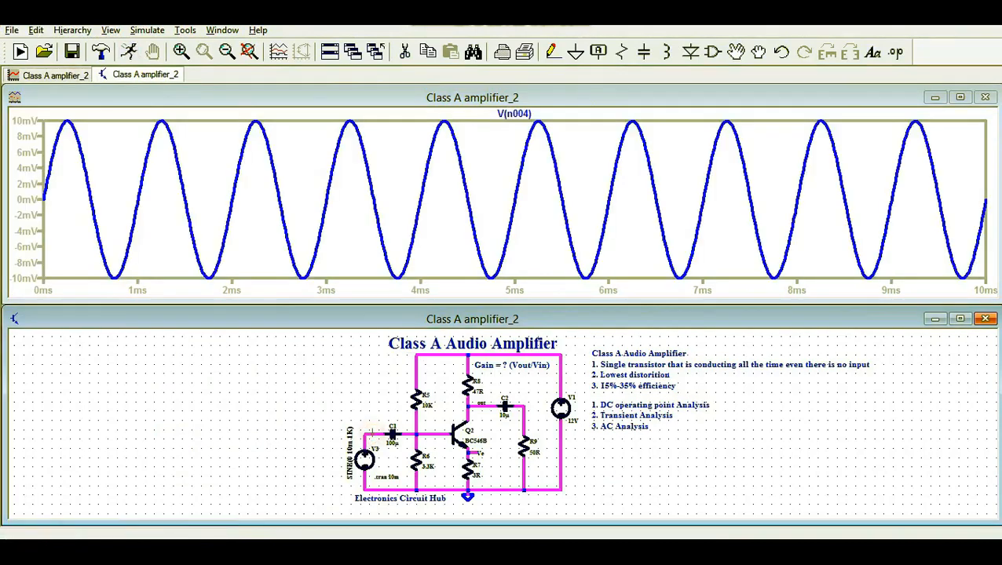
# - Tile the schematic and waveform windows side by side and plot the voltage at the out node
pyautogui.click(222, 30)
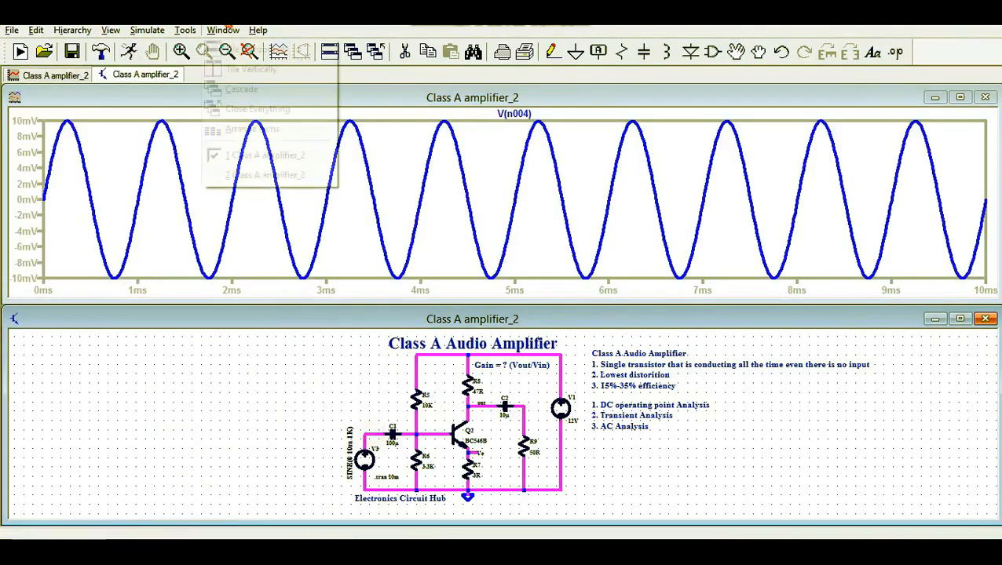
pyautogui.click(249, 73)
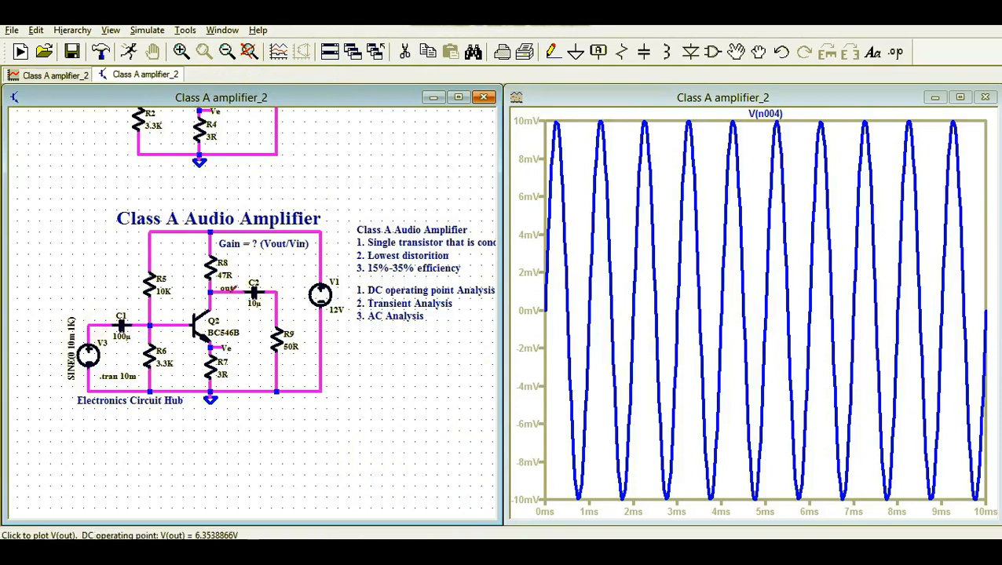
pyautogui.click(231, 289)
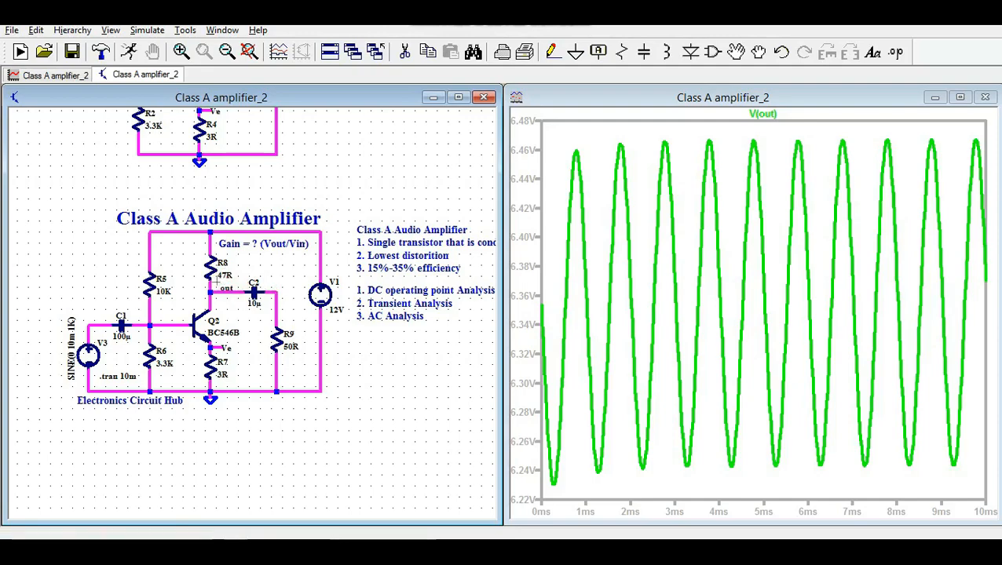
# - Plot the load voltage at the node between coupling capacitor C2 and resistor R9
pyautogui.scroll(3, 218, 279)
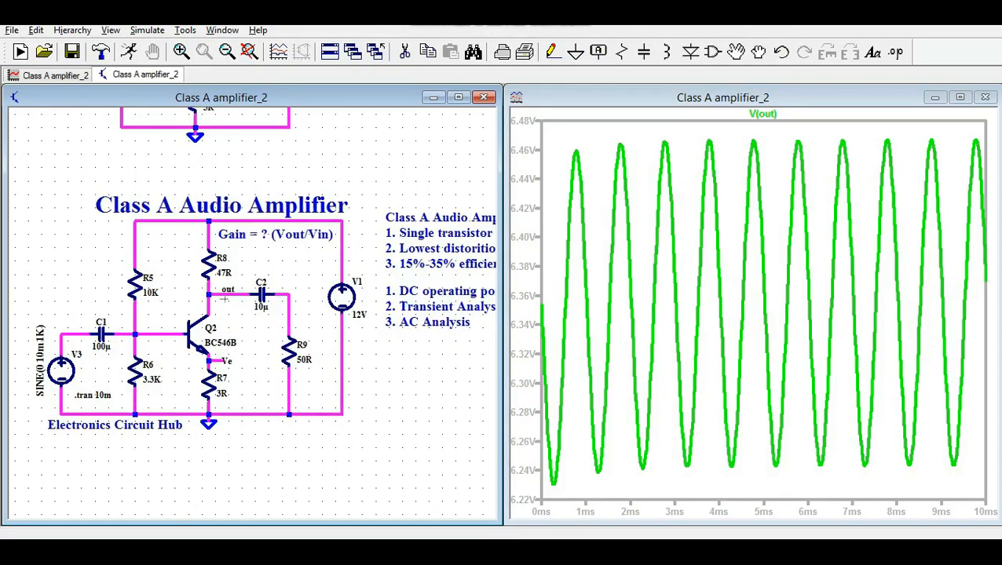
pyautogui.scroll(4, 261, 332)
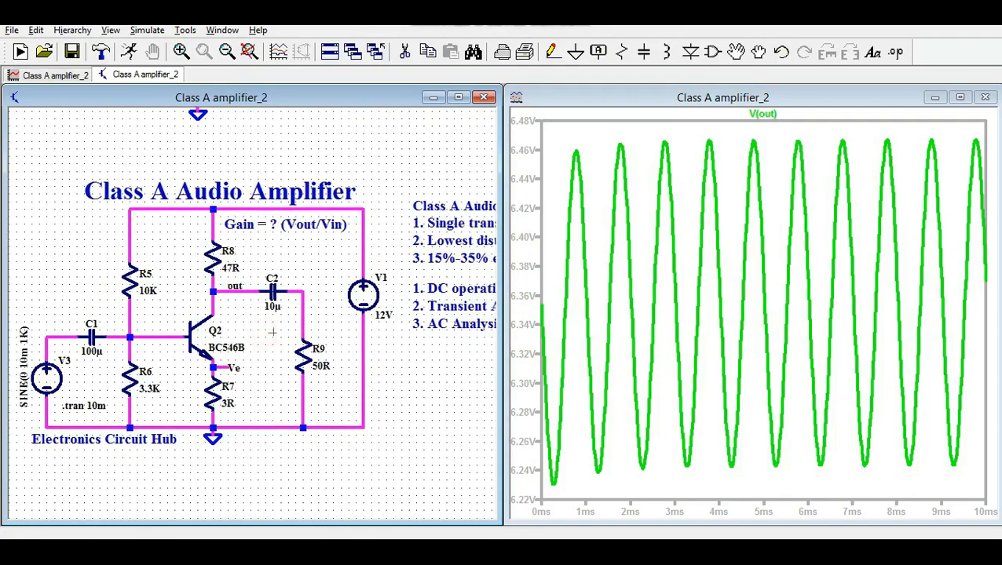
pyautogui.scroll(3, 273, 331)
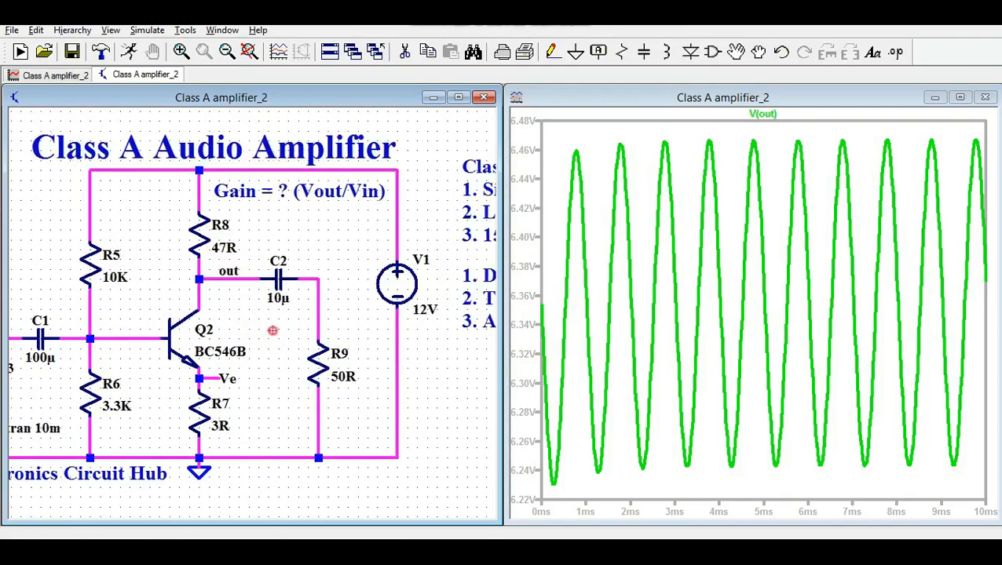
pyautogui.scroll(-3, 309, 331)
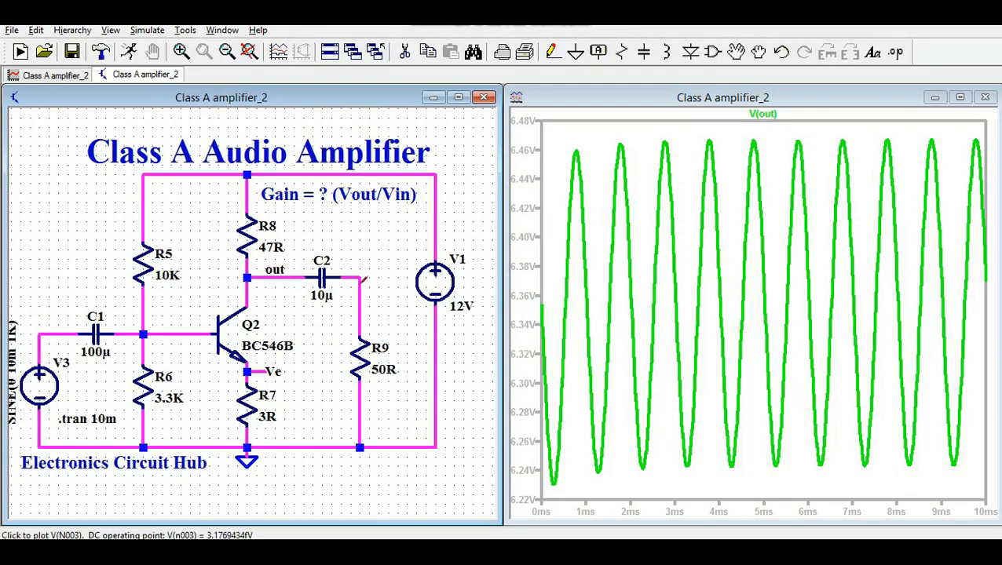
pyautogui.click(360, 282)
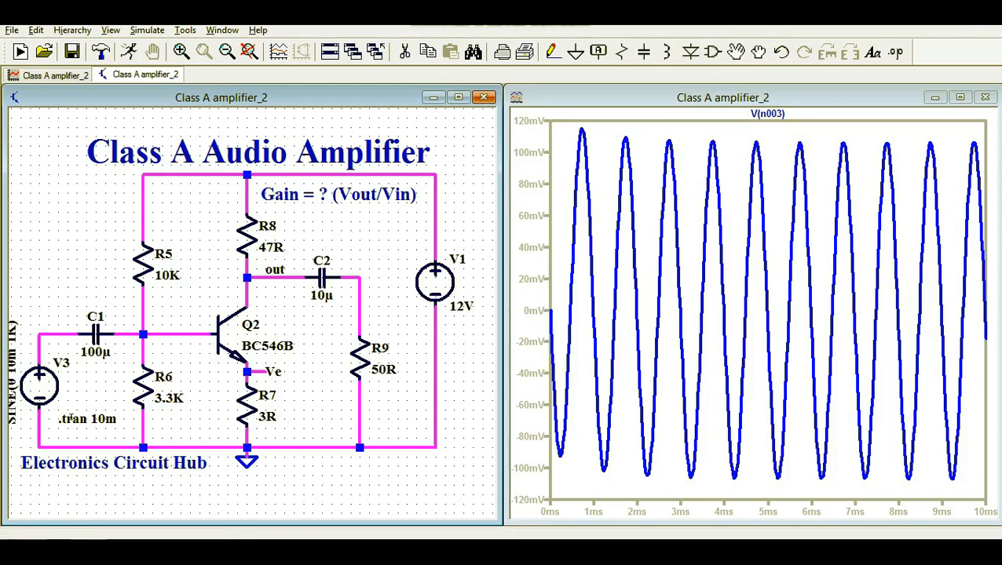
# - Switch to Calculator, divide 107 by 10 to get the amplifier's voltage gain, and return to the schematic
pyautogui.moveTo(96, 393)
pyautogui.mouseDown()
pyautogui.moveTo(119, 392)
pyautogui.moveTo(104, 392)
pyautogui.mouseUp()
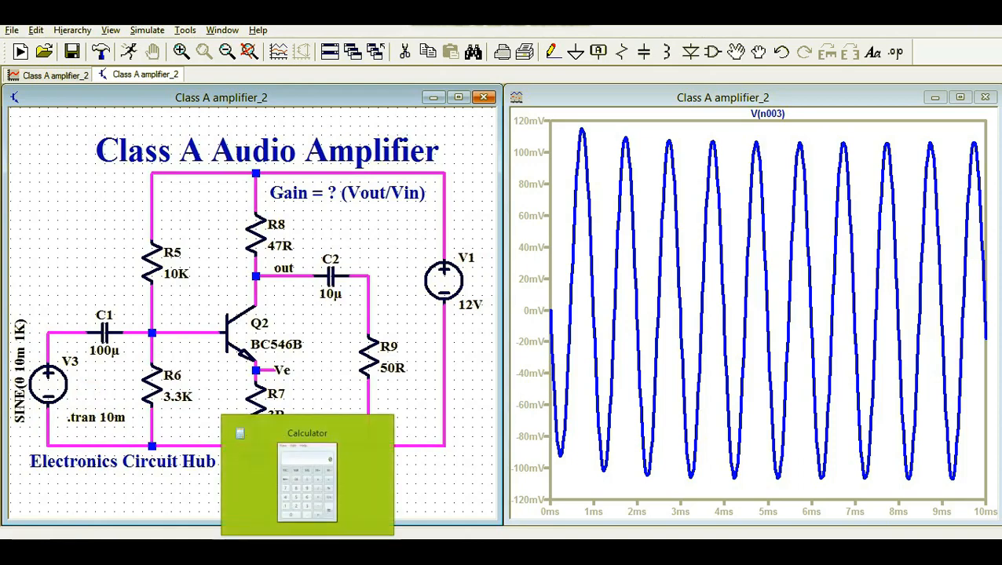
pyautogui.click(303, 475)
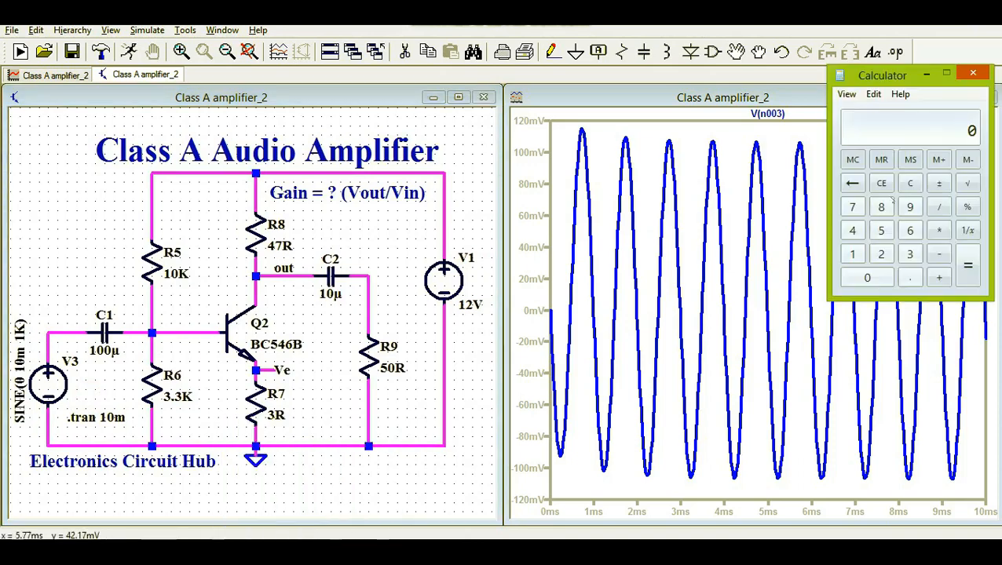
pyautogui.click(851, 254)
pyautogui.click(867, 277)
pyautogui.click(852, 207)
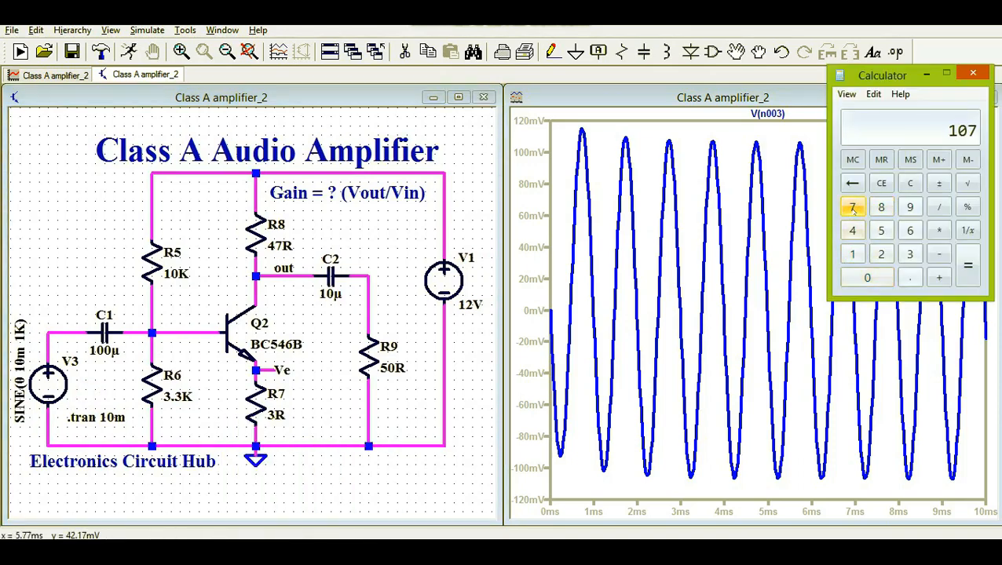
pyautogui.click(939, 208)
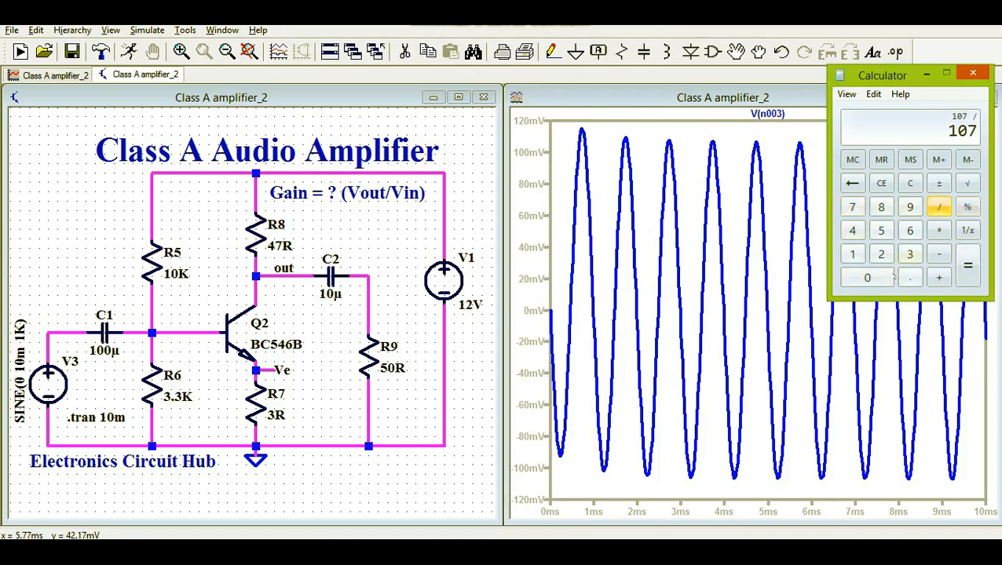
pyautogui.click(852, 254)
pyautogui.click(867, 278)
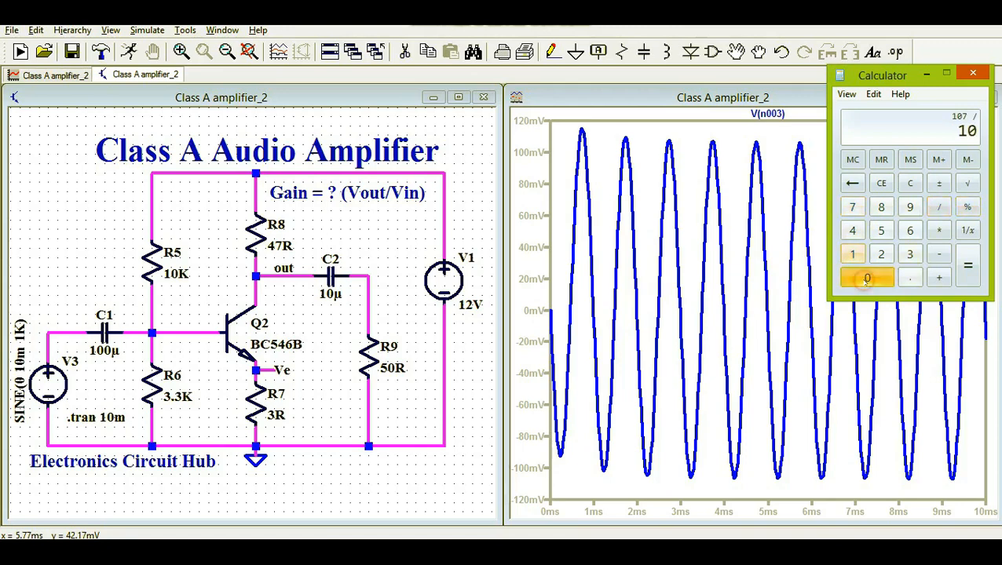
pyautogui.click(974, 277)
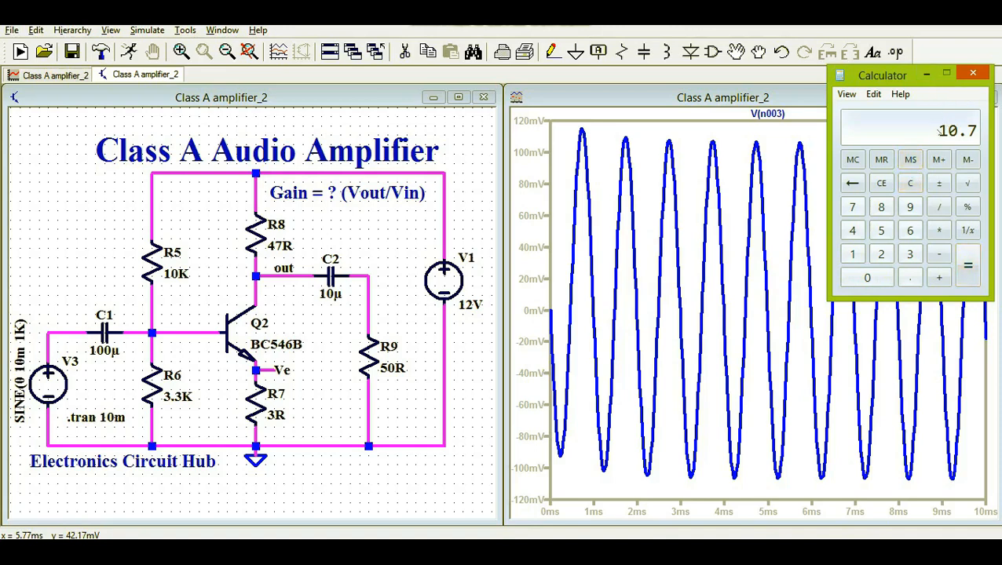
pyautogui.click(926, 74)
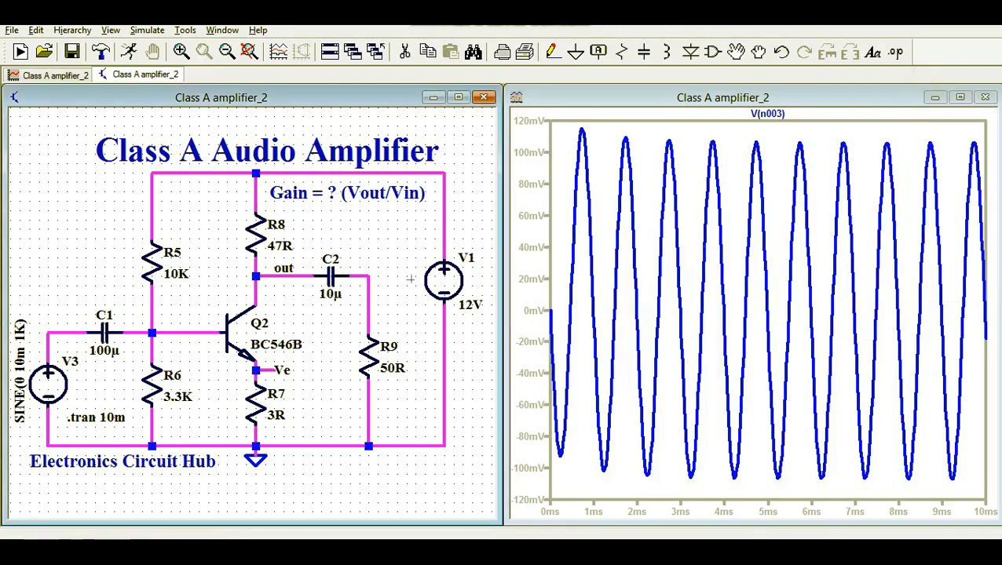
# - Compare the signal before and after C2 by plotting the out node and replotting the node at R9
pyautogui.click(295, 275)
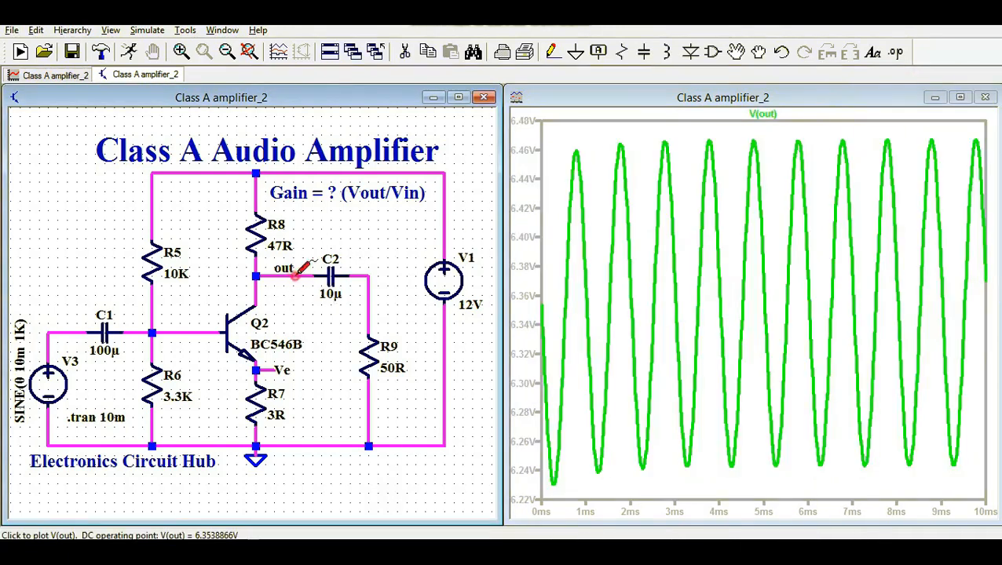
pyautogui.click(365, 275)
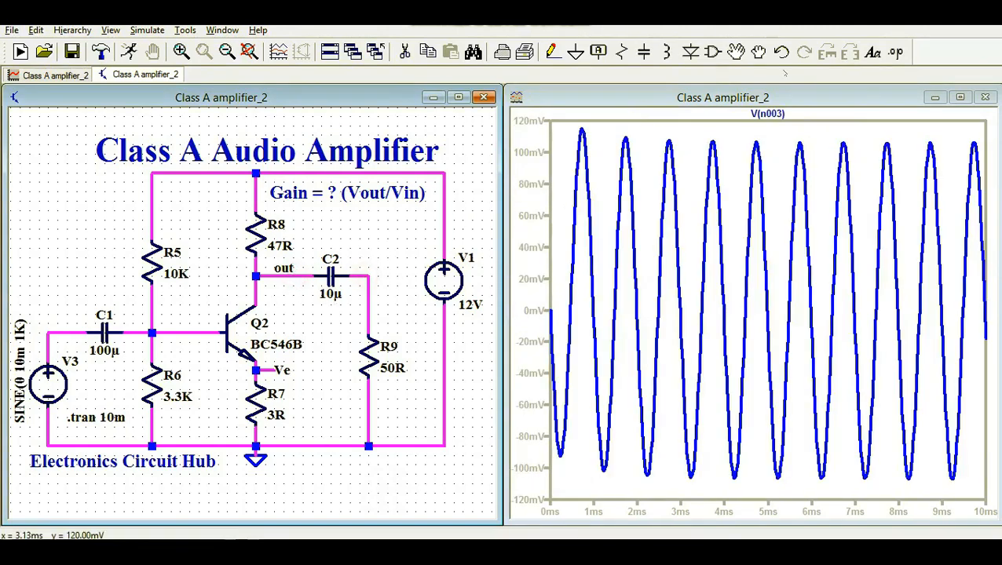
# - Maximize the schematic and place a bypass capacitor in parallel with emitter resistor R7
pyautogui.click(959, 97)
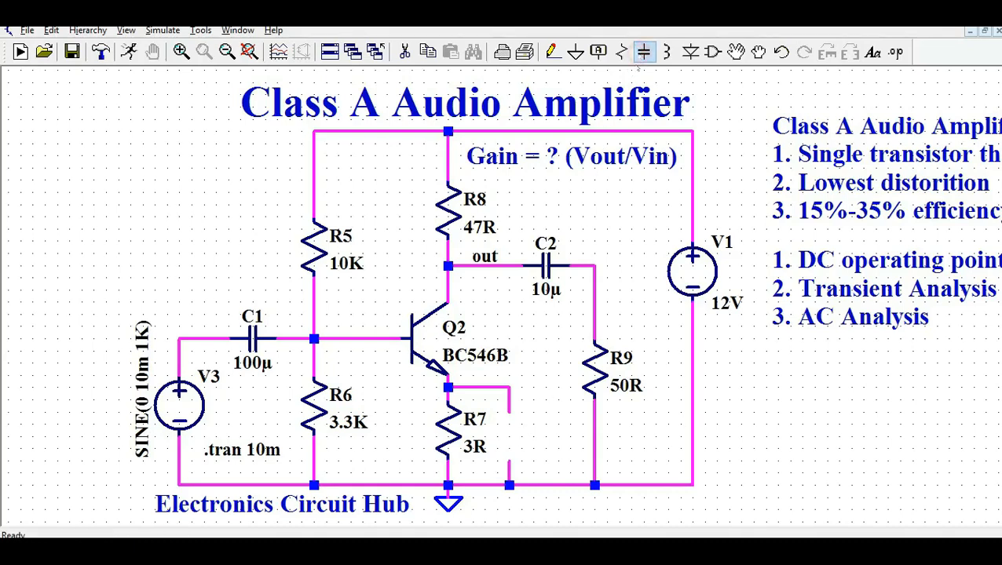
pyautogui.click(643, 52)
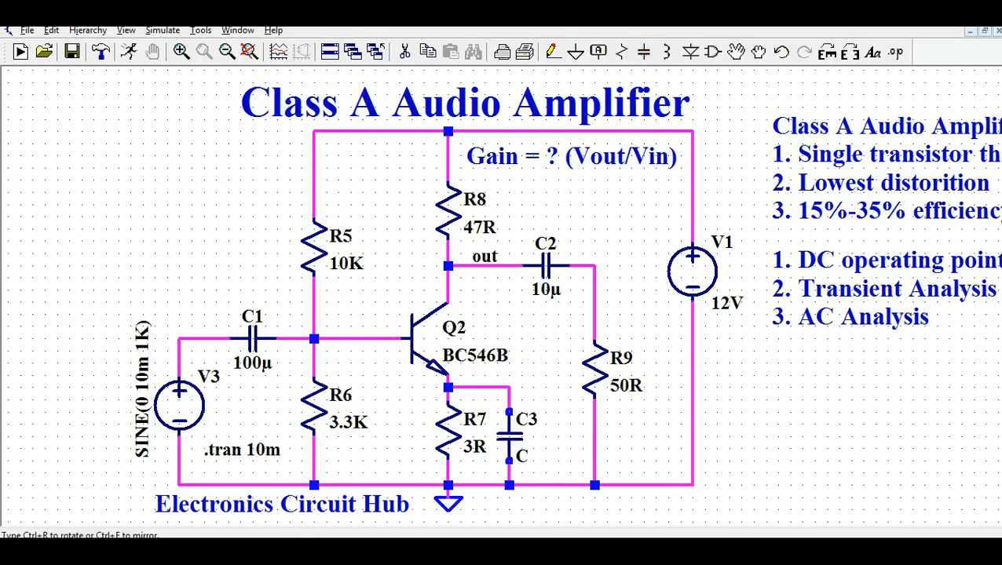
pyautogui.click(509, 434)
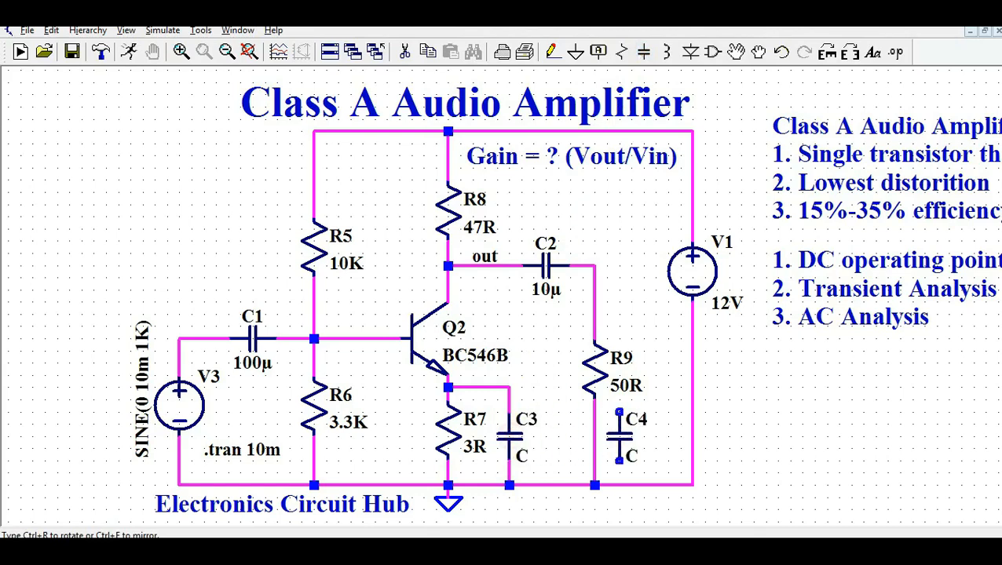
pyautogui.rightClick(617, 431)
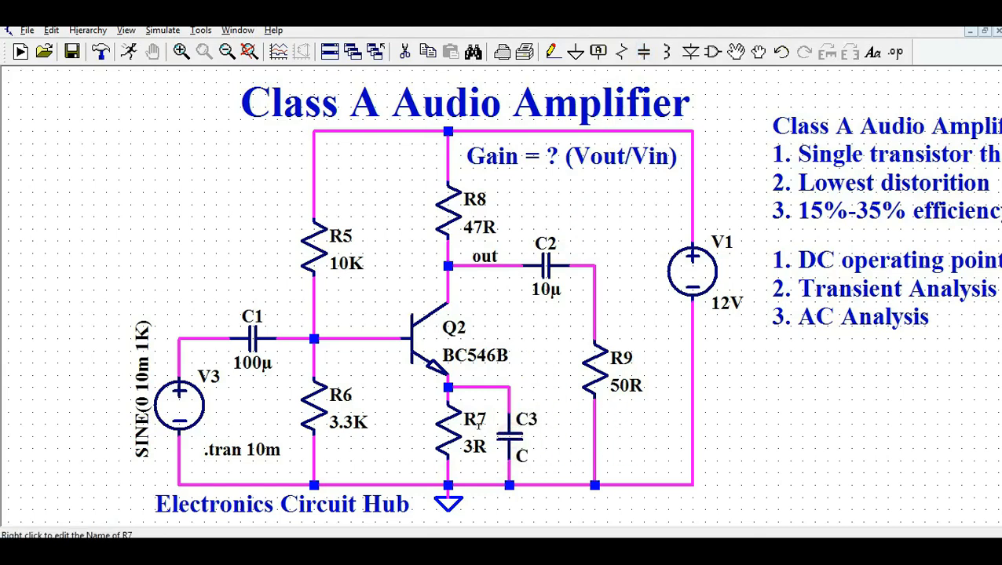
# - Set the capacitance of bypass capacitor C3 to 100u
pyautogui.rightClick(501, 436)
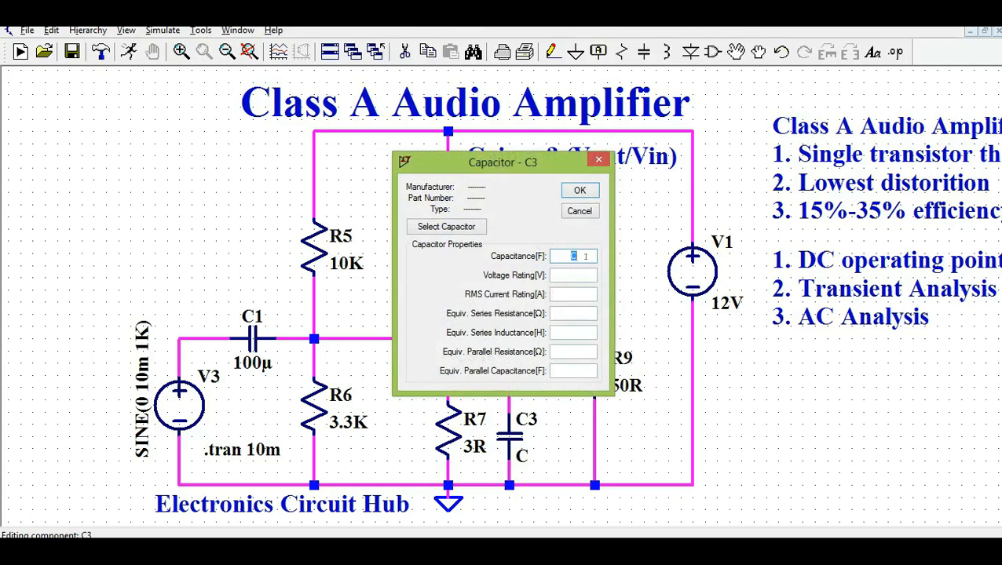
pyautogui.write('100u')
pyautogui.press('Return')
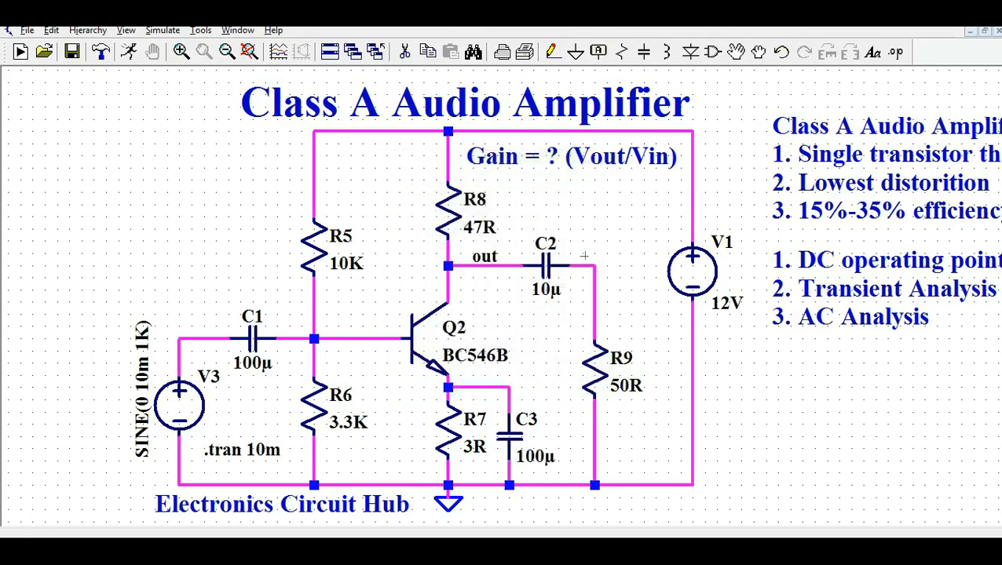
# - Rerun the transient simulation, plot the input voltage at V3 and the load voltage at R9, and maximize the waveform window
pyautogui.click(129, 52)
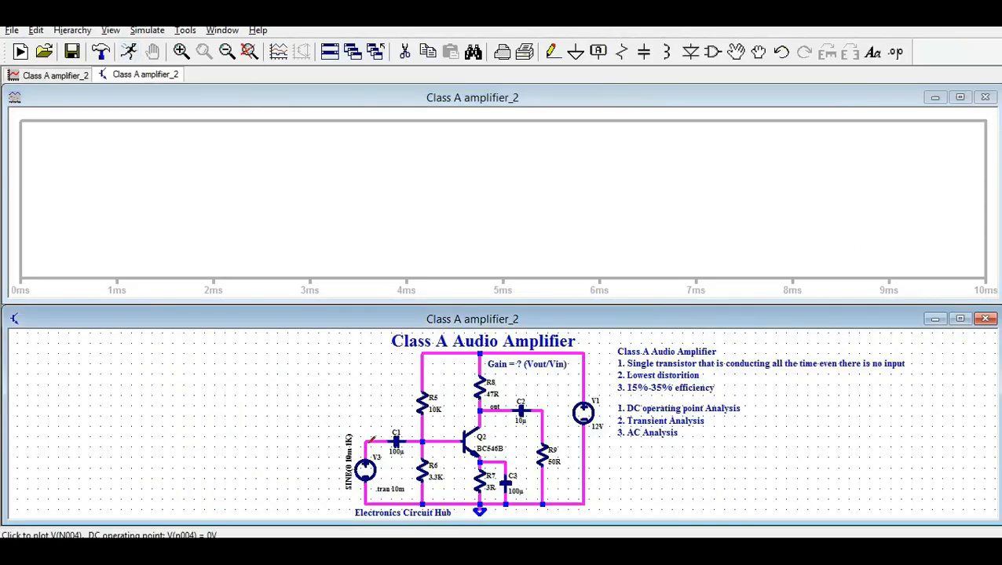
pyautogui.click(369, 441)
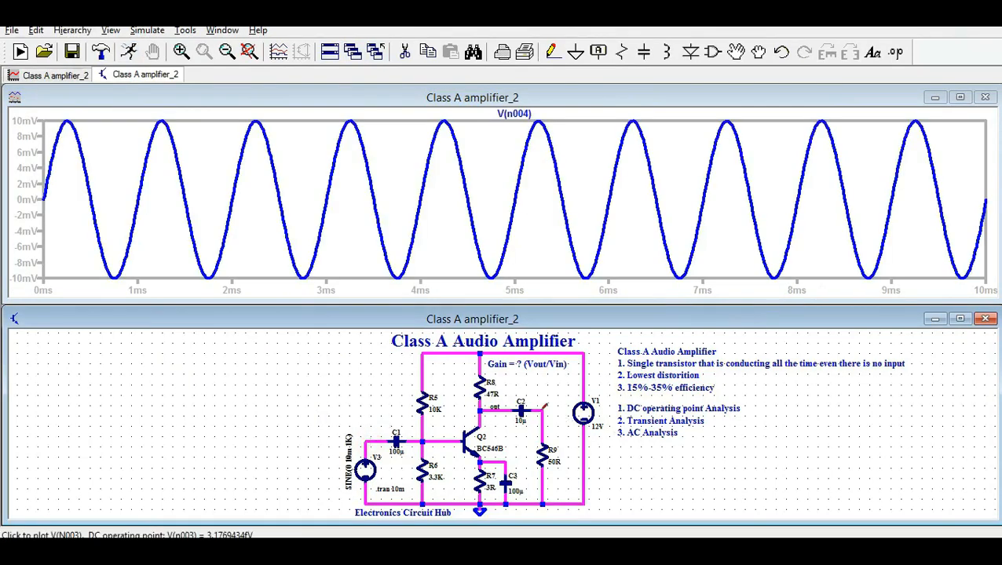
pyautogui.click(542, 409)
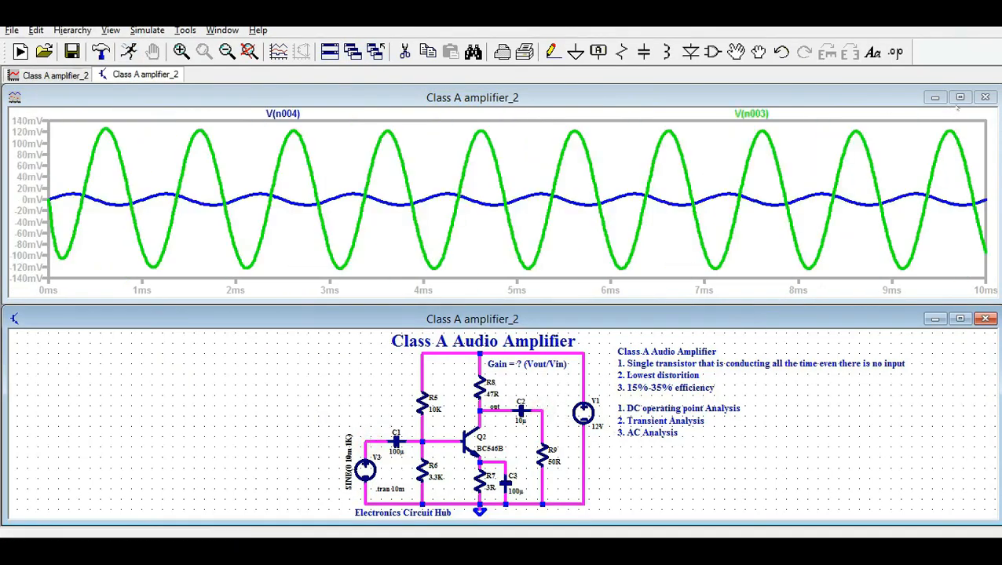
pyautogui.click(958, 98)
pyautogui.click(958, 98)
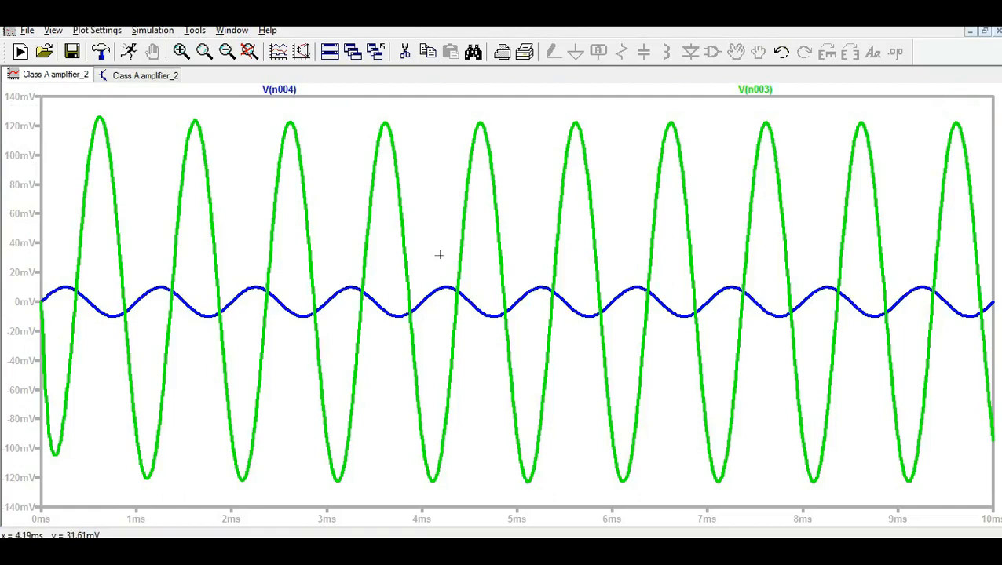
# - Show only the load voltage at the node between C2 and R9 in the waveform plot
pyautogui.click(147, 76)
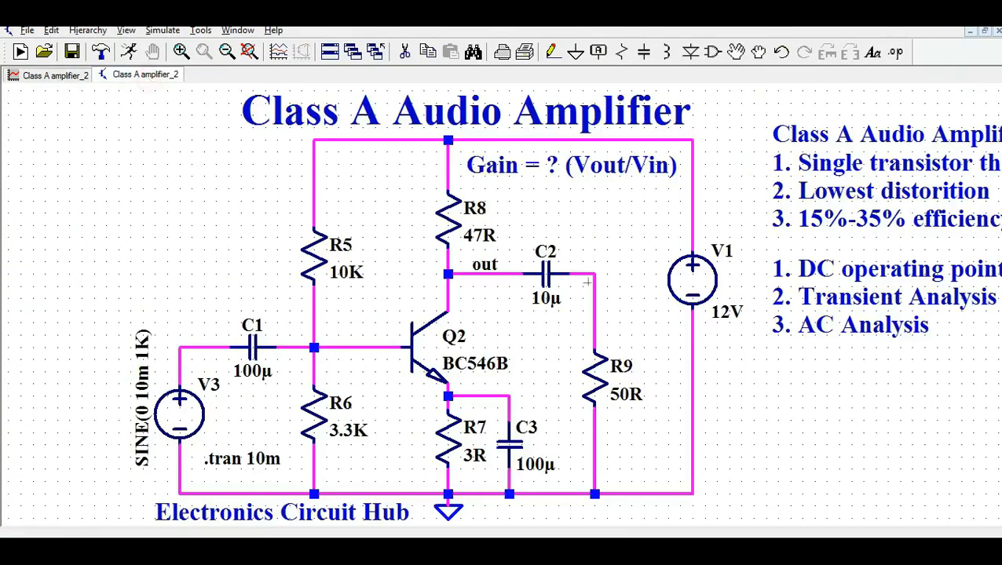
pyautogui.click(62, 77)
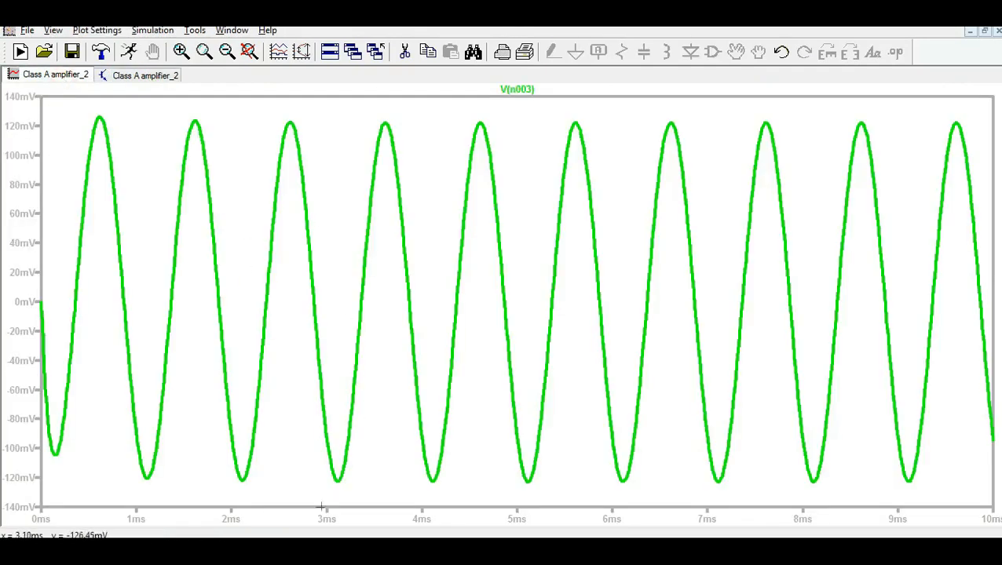
# - Bring up Calculator over the load voltage waveform for the gain check, and return to the schematic
pyautogui.click(317, 552)
pyautogui.click(318, 551)
pyautogui.hotkey('alt', 'Tab')
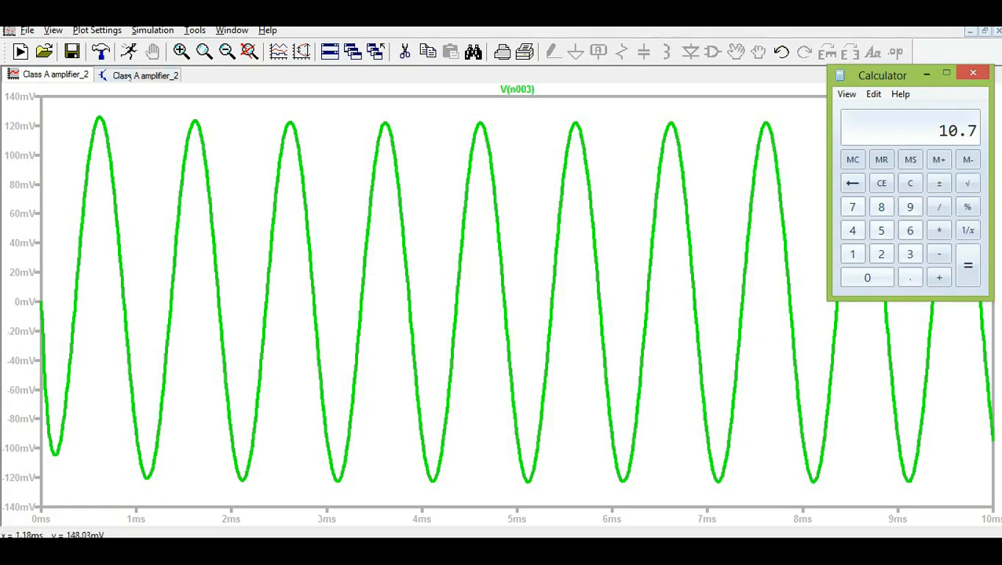
pyautogui.click(127, 76)
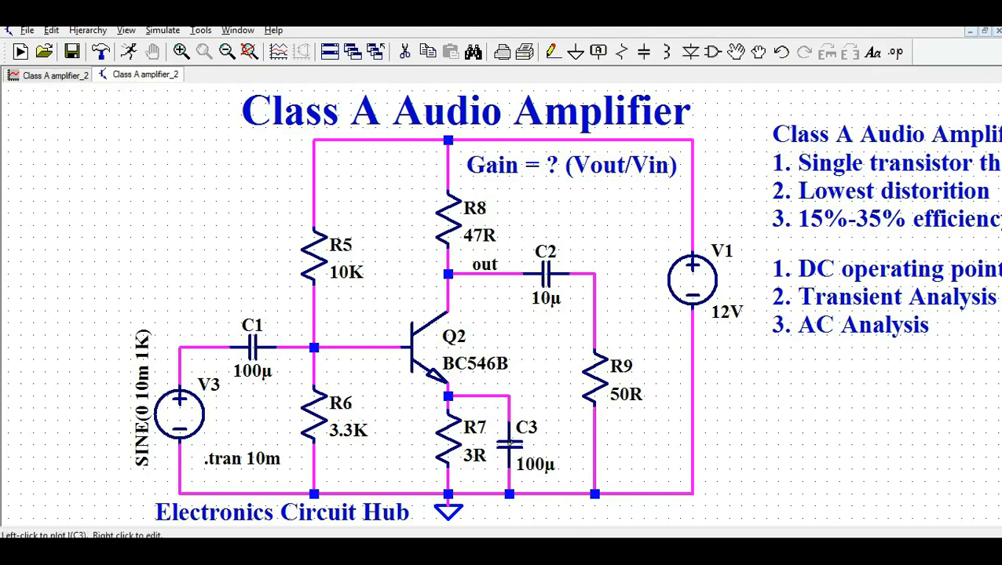